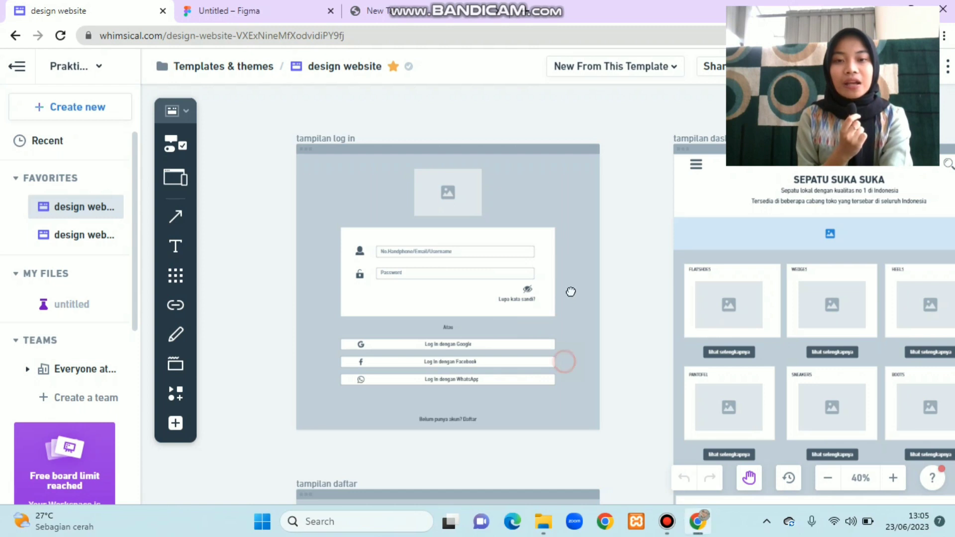
Examine the "tampilan log in" and "tampilan daftar" wireframes, including their input fields and alternative login options
{"action": "scroll", "coordinate": [571, 292], "scroll_direction": "down", "scroll_amount": 2}
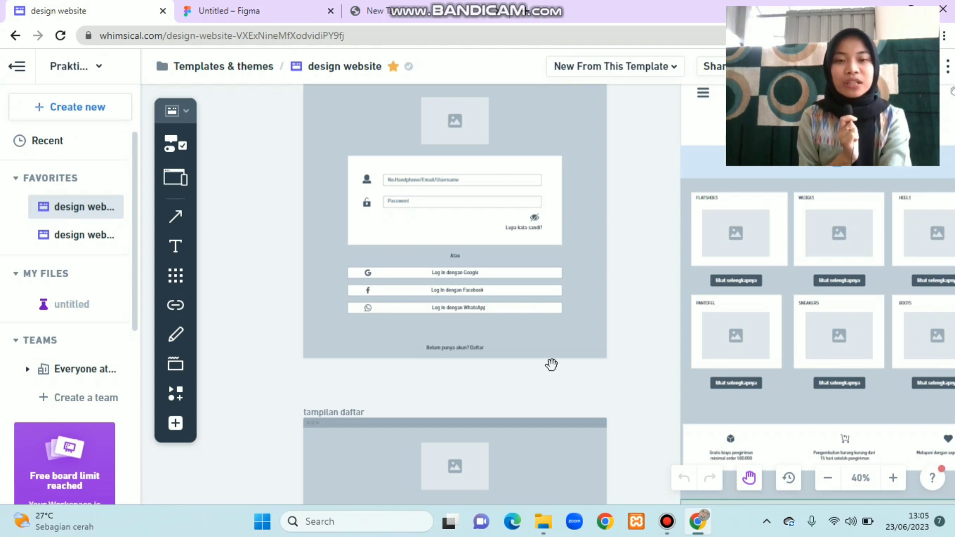
{"action": "left_click_drag", "start_coordinate": [552, 365], "coordinate": [584, 125]}
{"action": "left_click", "coordinate": [637, 315]}
{"action": "scroll", "coordinate": [627, 288], "scroll_direction": "down", "scroll_amount": 2}
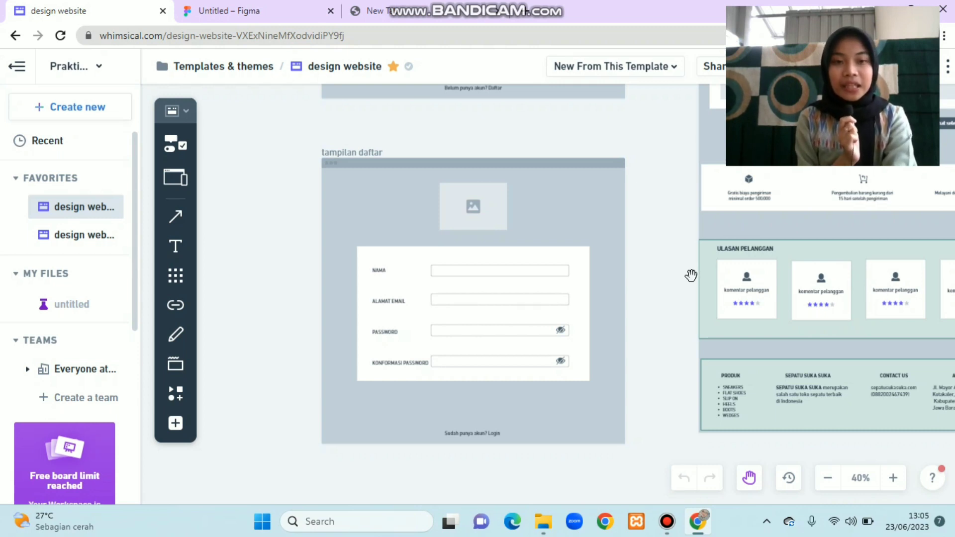
Review the "tampilan dashboard" wireframe from its header and shoe categories down to the customer reviews and footer
{"action": "left_click_drag", "start_coordinate": [599, 137], "coordinate": [352, 329]}
{"action": "left_click_drag", "start_coordinate": [570, 230], "coordinate": [486, 363]}
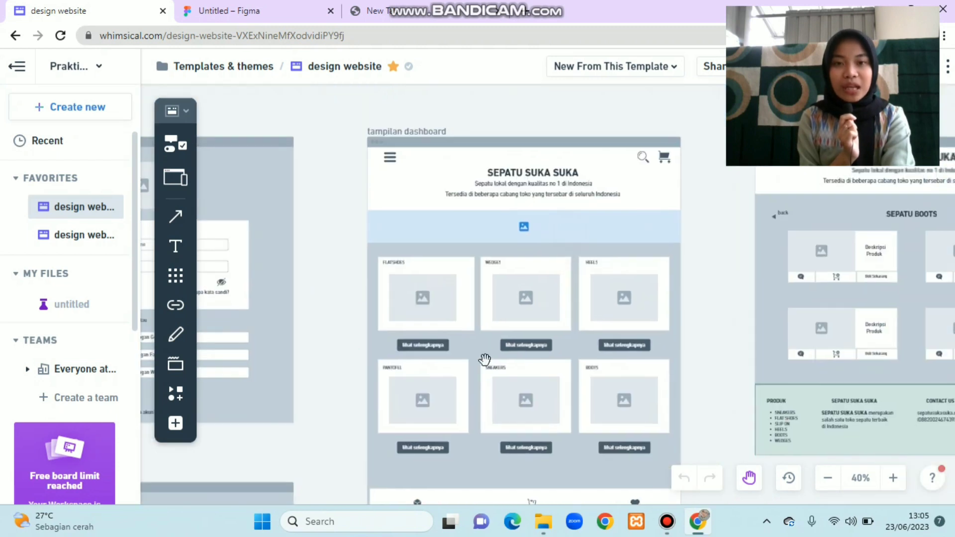
{"action": "left_click_drag", "start_coordinate": [685, 307], "coordinate": [630, 281]}
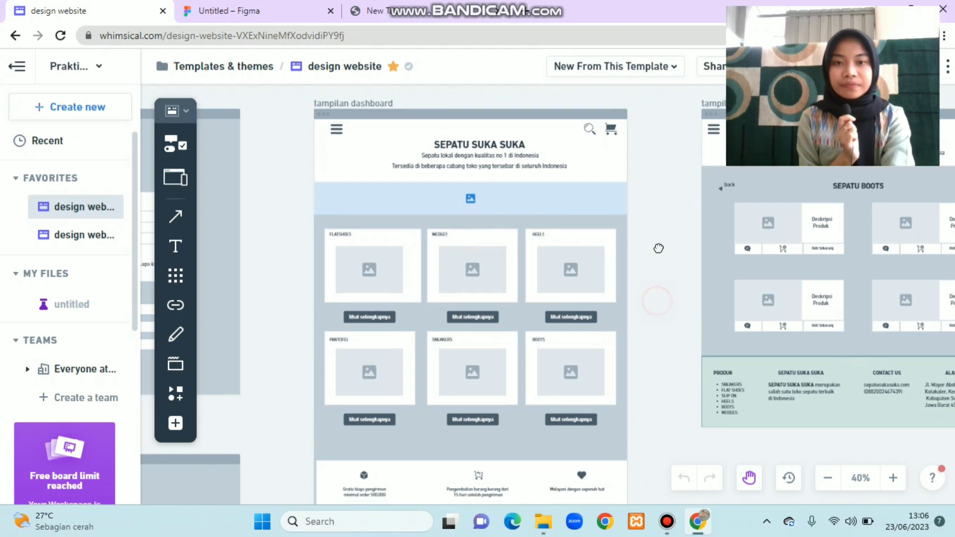
{"action": "scroll", "coordinate": [659, 247], "scroll_direction": "down", "scroll_amount": 2}
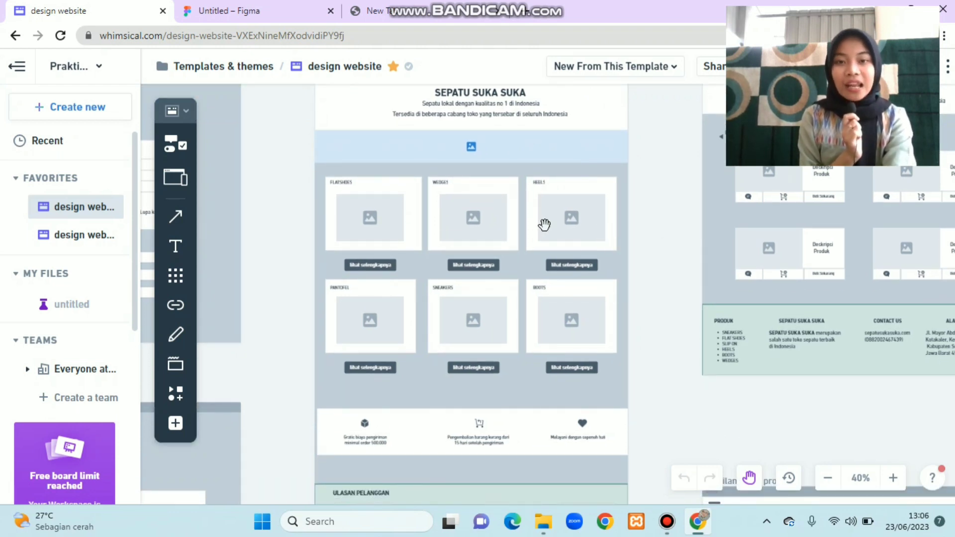
{"action": "scroll", "coordinate": [595, 267], "scroll_direction": "down", "scroll_amount": 1}
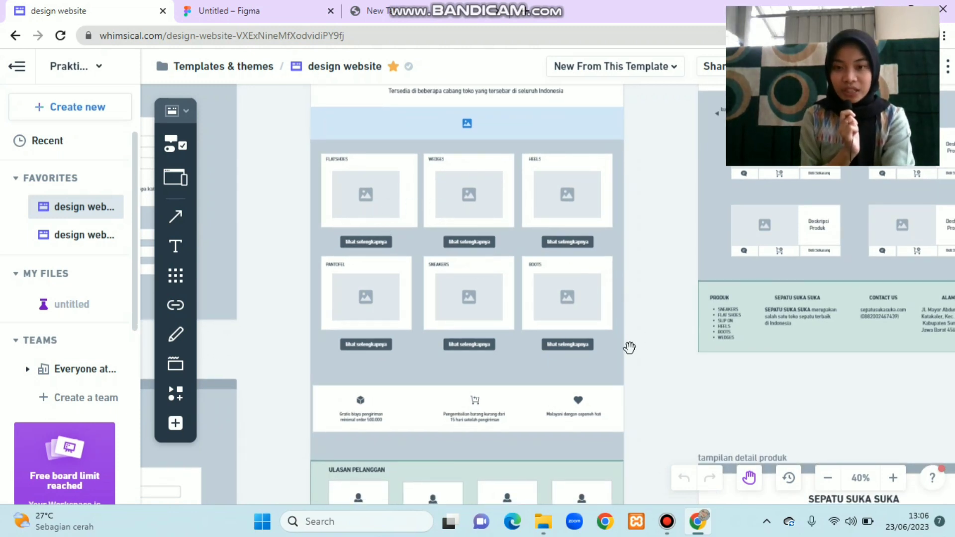
{"action": "scroll", "coordinate": [603, 375], "scroll_direction": "down", "scroll_amount": 5}
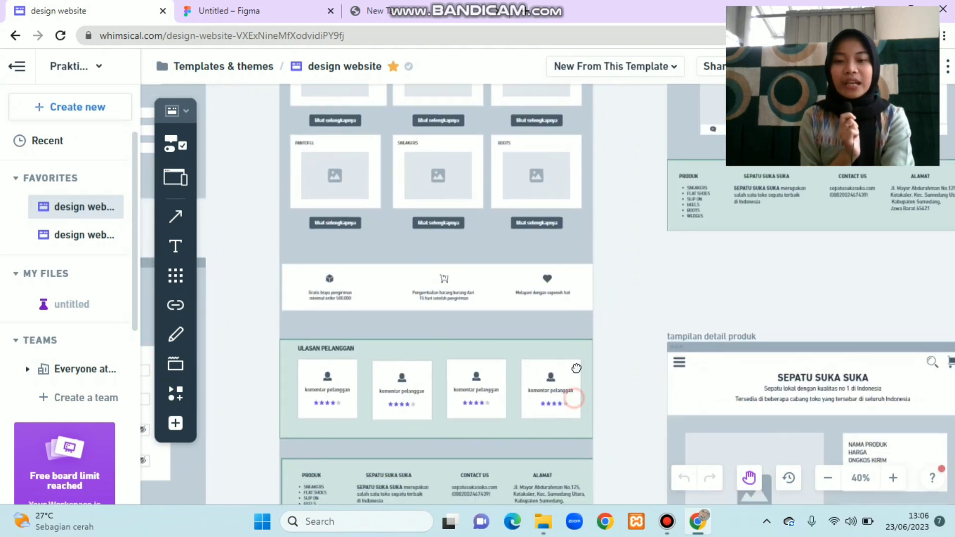
{"action": "scroll", "coordinate": [577, 372], "scroll_direction": "down", "scroll_amount": 4}
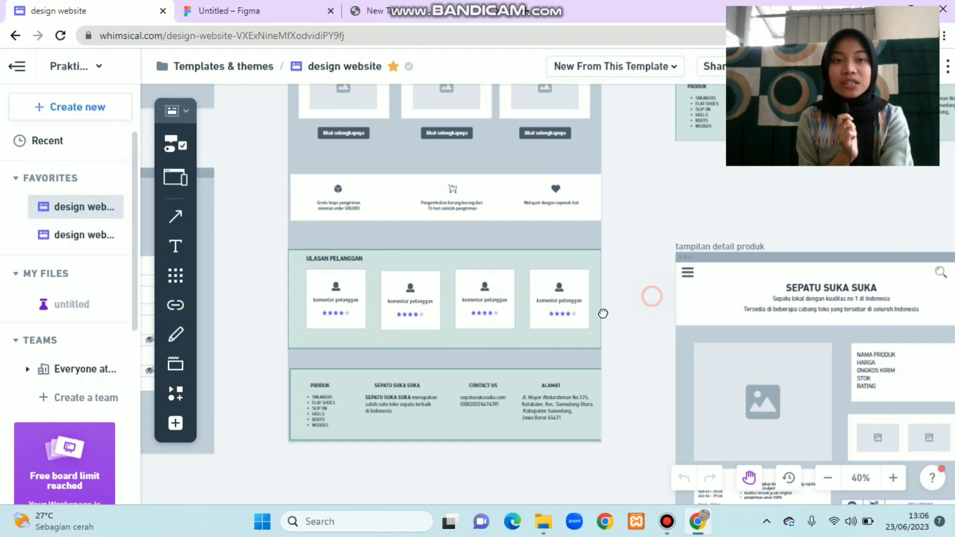
Examine the "tampilan list produk" wireframe for boots and the "tampilan detail produk" wireframe below it
{"action": "scroll", "coordinate": [604, 316], "scroll_direction": "right", "scroll_amount": 5}
{"action": "scroll", "coordinate": [604, 316], "scroll_direction": "up", "scroll_amount": 3}
{"action": "scroll", "coordinate": [539, 256], "scroll_direction": "up", "scroll_amount": 4}
{"action": "scroll", "coordinate": [539, 255], "scroll_direction": "right", "scroll_amount": 1}
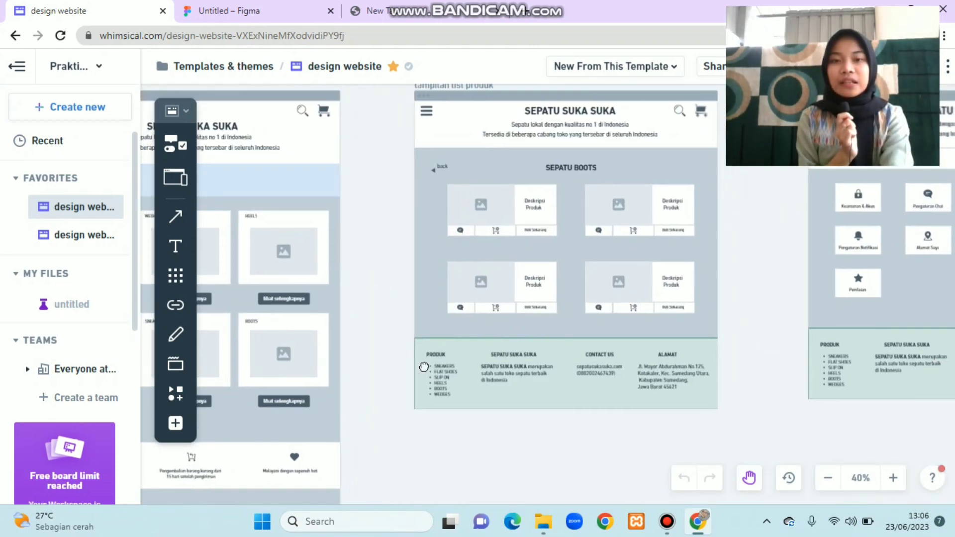
{"action": "left_click_drag", "start_coordinate": [590, 180], "coordinate": [529, 219]}
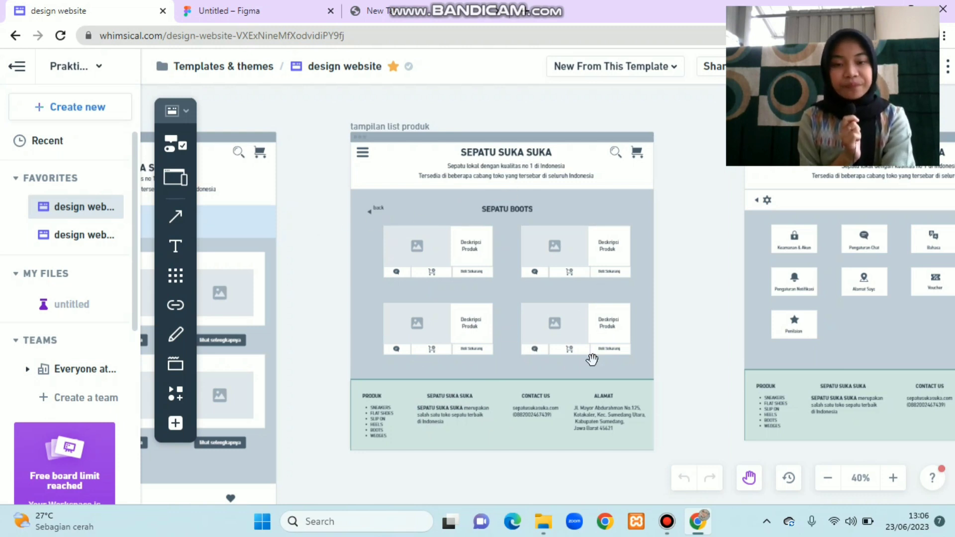
{"action": "scroll", "coordinate": [561, 229], "scroll_direction": "down", "scroll_amount": 3}
{"action": "left_click_drag", "start_coordinate": [540, 378], "coordinate": [533, 207]}
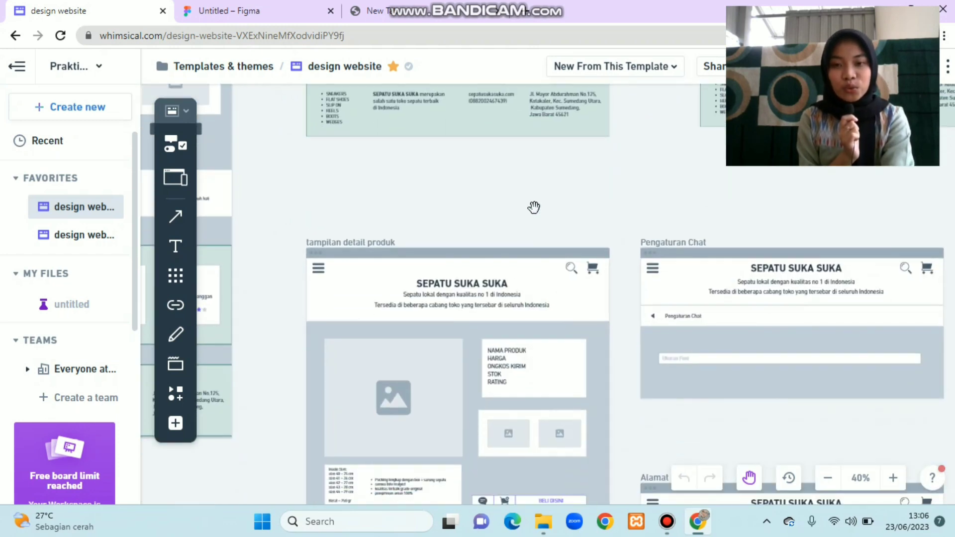
{"action": "scroll", "coordinate": [568, 314], "scroll_direction": "down", "scroll_amount": 3}
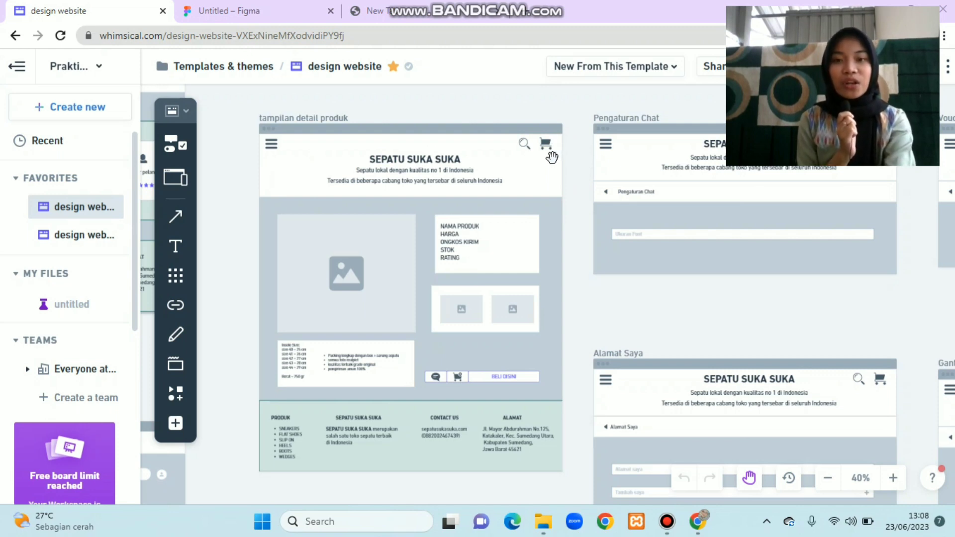
{"action": "left_click_drag", "start_coordinate": [554, 237], "coordinate": [553, 189]}
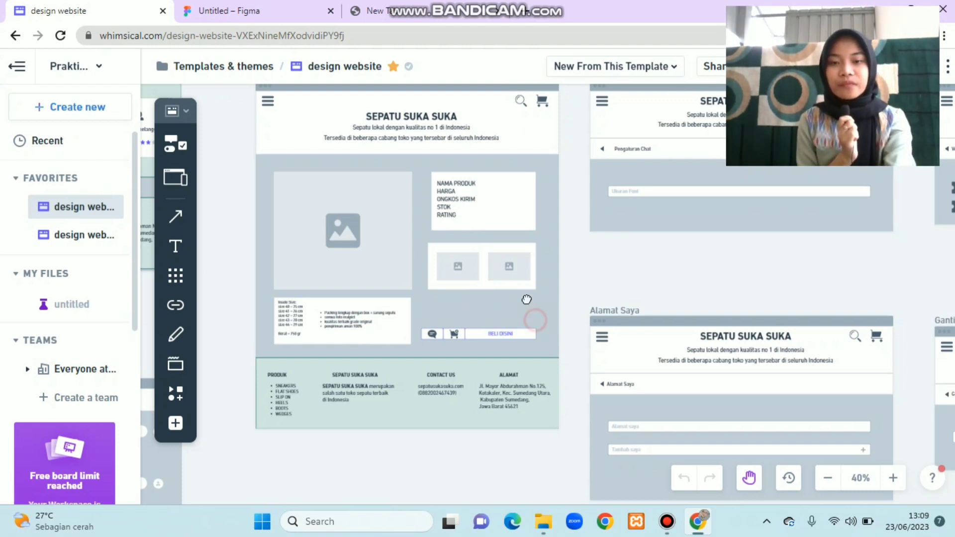
{"action": "left_click_drag", "start_coordinate": [534, 321], "coordinate": [522, 289]}
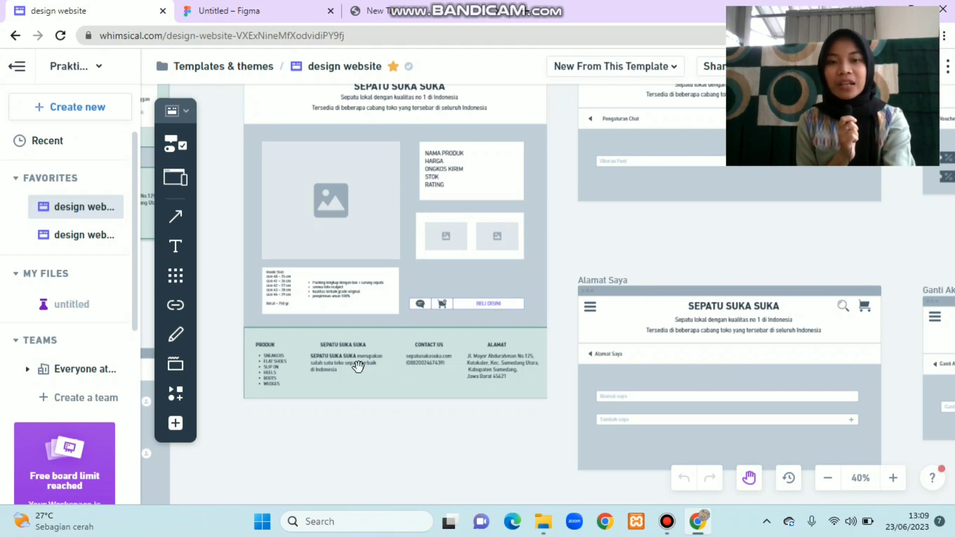
Review the "pengaturan" wireframe's settings options and the "keamanan & akun" wireframe's fields
{"action": "scroll", "coordinate": [623, 243], "scroll_direction": "up", "scroll_amount": 7}
{"action": "scroll", "coordinate": [623, 243], "scroll_direction": "right", "scroll_amount": 5}
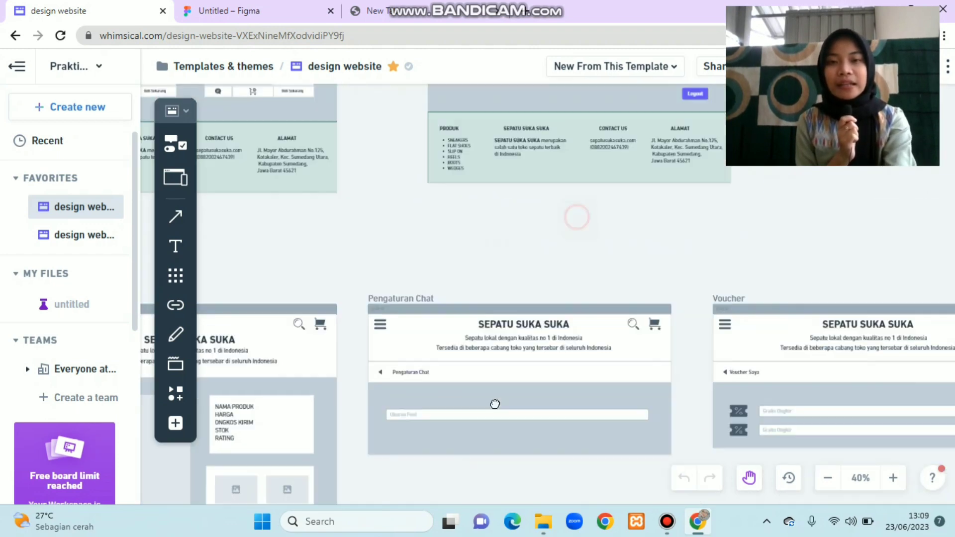
{"action": "scroll", "coordinate": [556, 189], "scroll_direction": "up", "scroll_amount": 5}
{"action": "scroll", "coordinate": [557, 190], "scroll_direction": "right", "scroll_amount": 2}
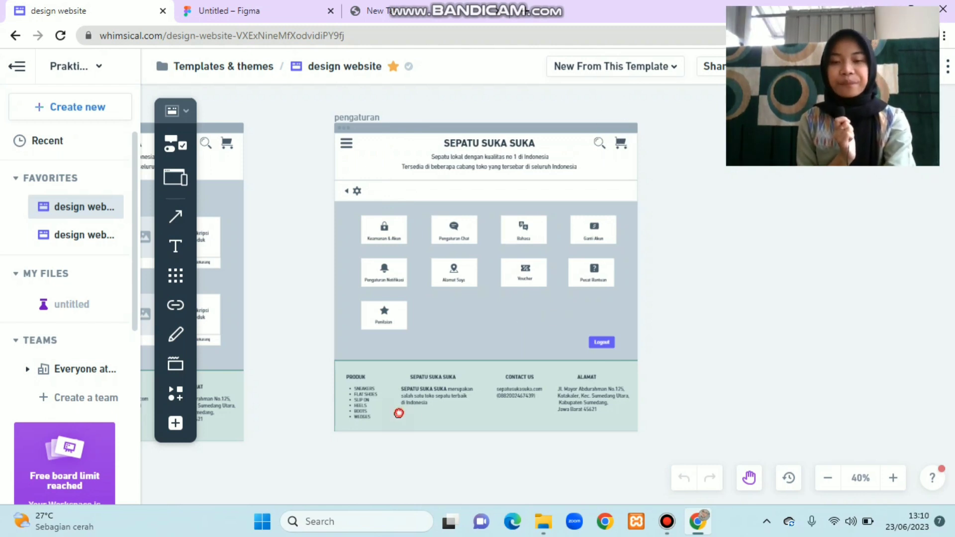
{"action": "left_click_drag", "start_coordinate": [399, 414], "coordinate": [405, 206]}
{"action": "scroll", "coordinate": [411, 258], "scroll_direction": "down", "scroll_amount": 3}
{"action": "scroll", "coordinate": [410, 257], "scroll_direction": "right", "scroll_amount": 6}
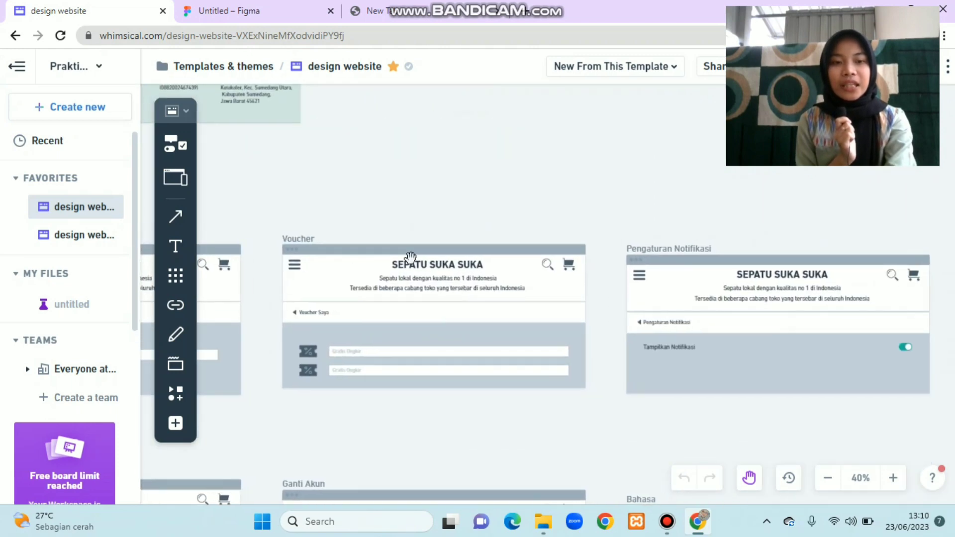
{"action": "left_click_drag", "start_coordinate": [684, 364], "coordinate": [443, 345]}
{"action": "left_click_drag", "start_coordinate": [735, 296], "coordinate": [405, 283]}
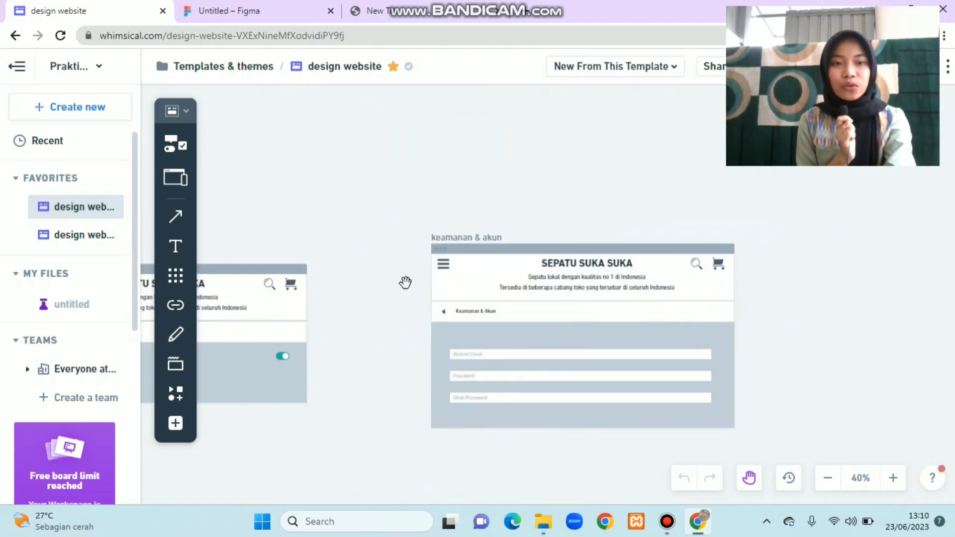
{"action": "left_click_drag", "start_coordinate": [661, 330], "coordinate": [625, 262]}
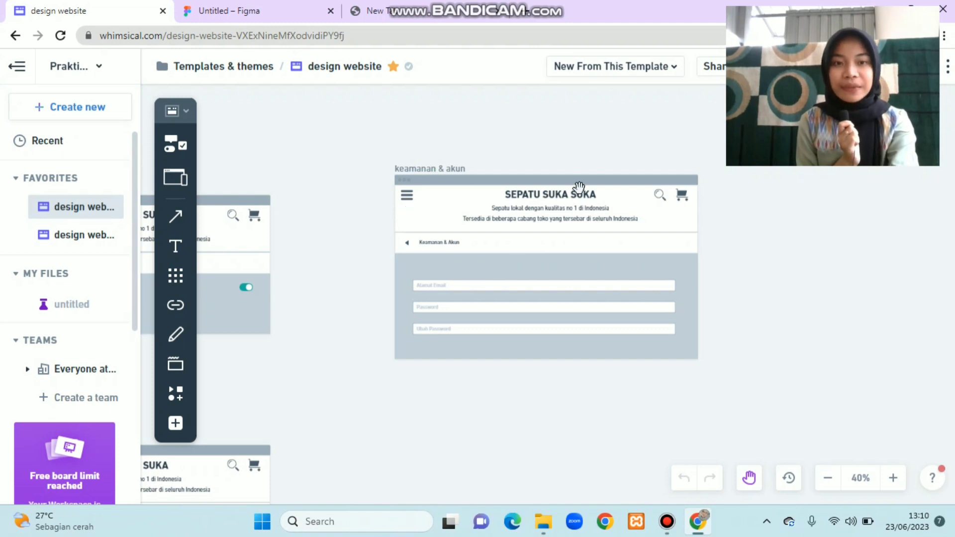
Examine the "Pengaturan Notifikasi", "Voucher" and "Pengaturan Chat" wireframes in turn
{"action": "left_click_drag", "start_coordinate": [439, 224], "coordinate": [590, 224]}
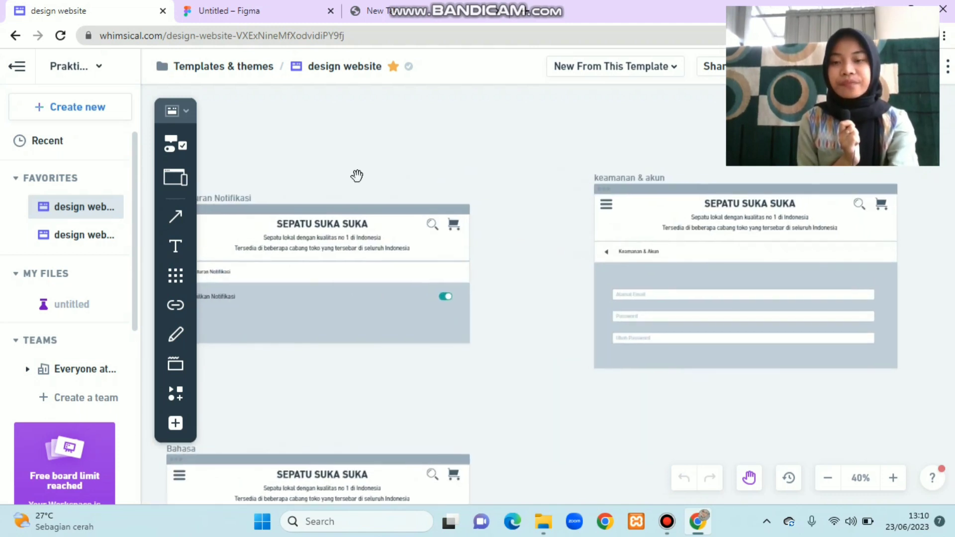
{"action": "left_click_drag", "start_coordinate": [324, 164], "coordinate": [452, 184]}
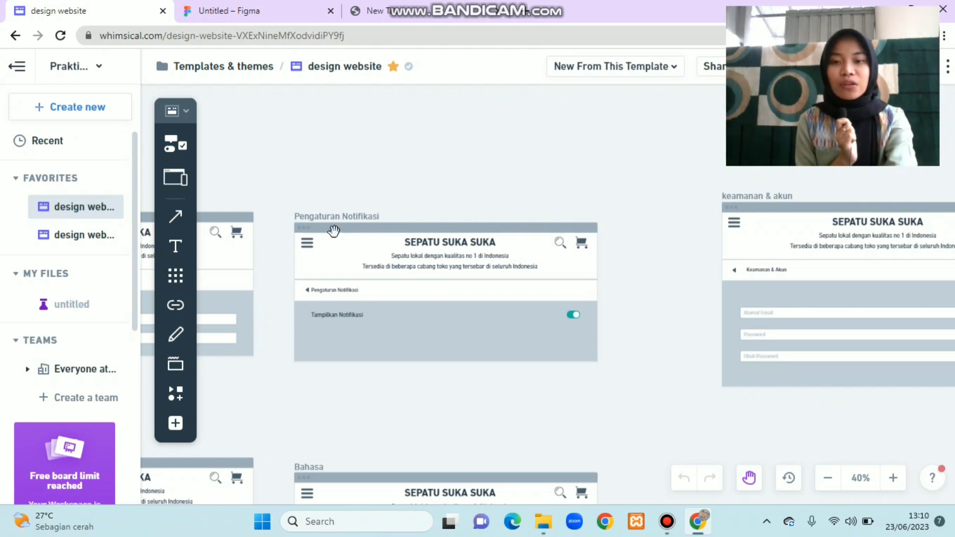
{"action": "left_click_drag", "start_coordinate": [274, 172], "coordinate": [447, 213]}
{"action": "left_click_drag", "start_coordinate": [300, 196], "coordinate": [434, 193]}
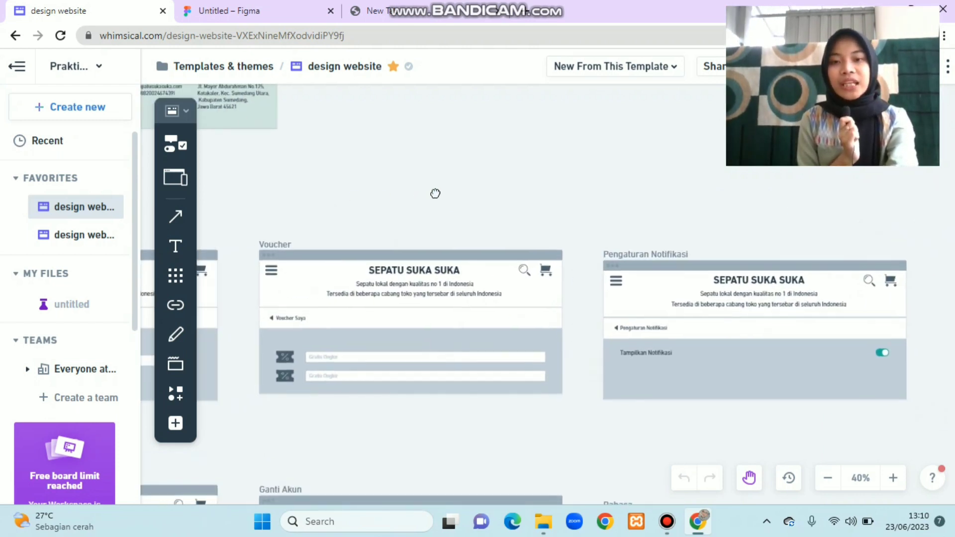
{"action": "left_click_drag", "start_coordinate": [324, 210], "coordinate": [346, 199]}
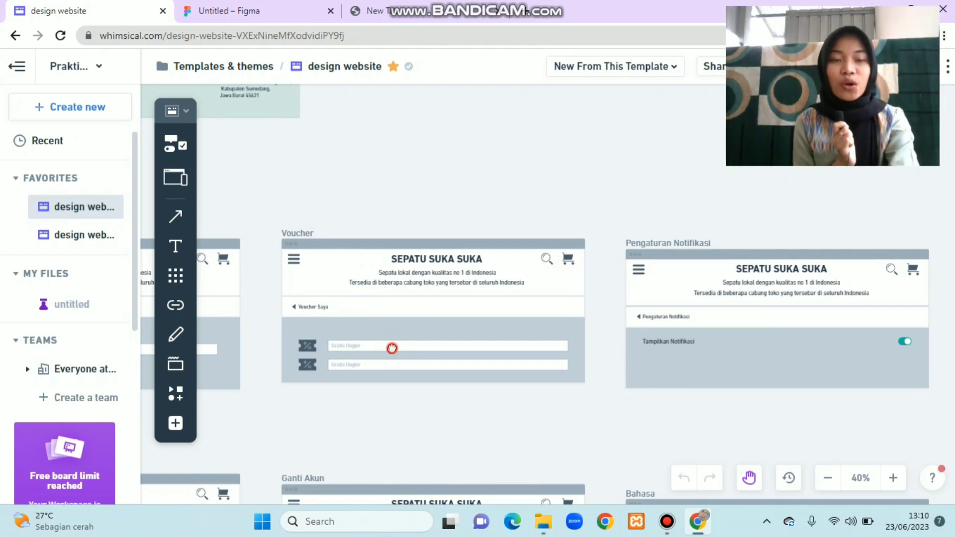
{"action": "left_click_drag", "start_coordinate": [390, 348], "coordinate": [499, 361]}
{"action": "left_click_drag", "start_coordinate": [356, 279], "coordinate": [537, 283]}
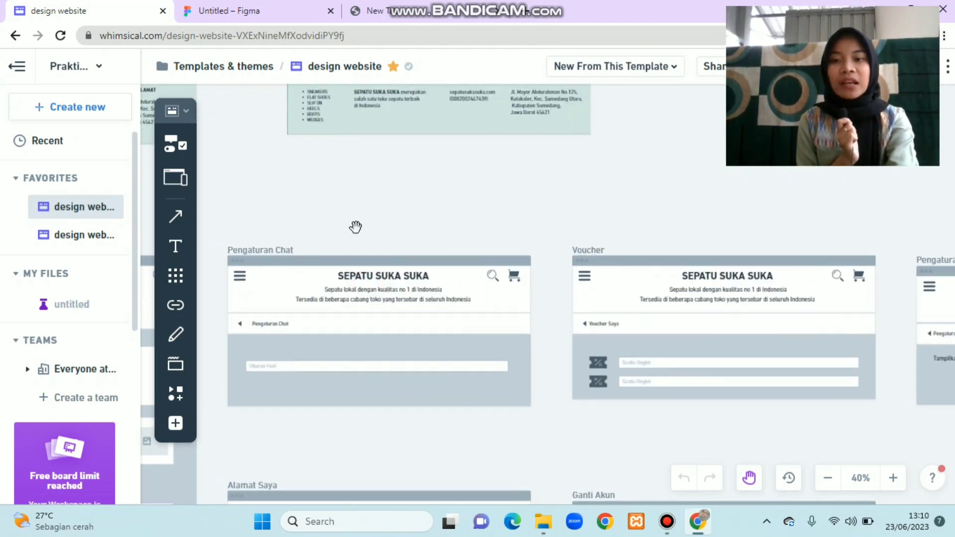
{"action": "left_click_drag", "start_coordinate": [348, 226], "coordinate": [404, 212]}
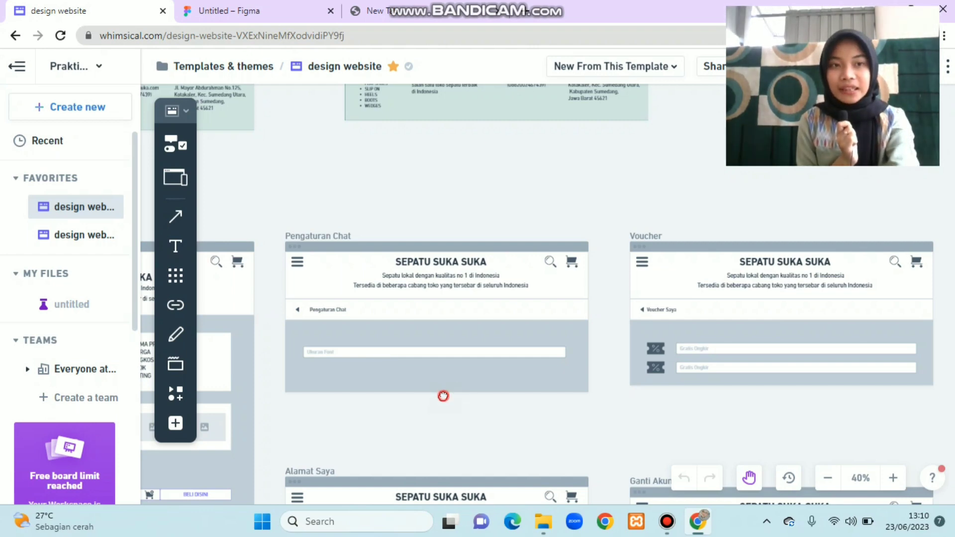
Review the "Alamat Saya", "Ganti Akun" and "Bahasa" settings wireframes
{"action": "left_click_drag", "start_coordinate": [443, 394], "coordinate": [433, 320]}
{"action": "left_click_drag", "start_coordinate": [431, 375], "coordinate": [414, 256]}
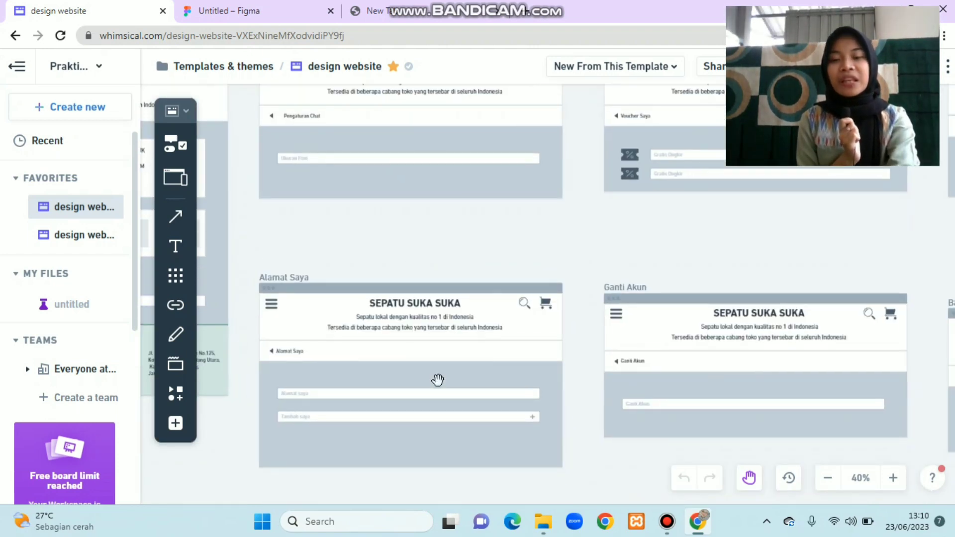
{"action": "left_click_drag", "start_coordinate": [437, 380], "coordinate": [439, 309]}
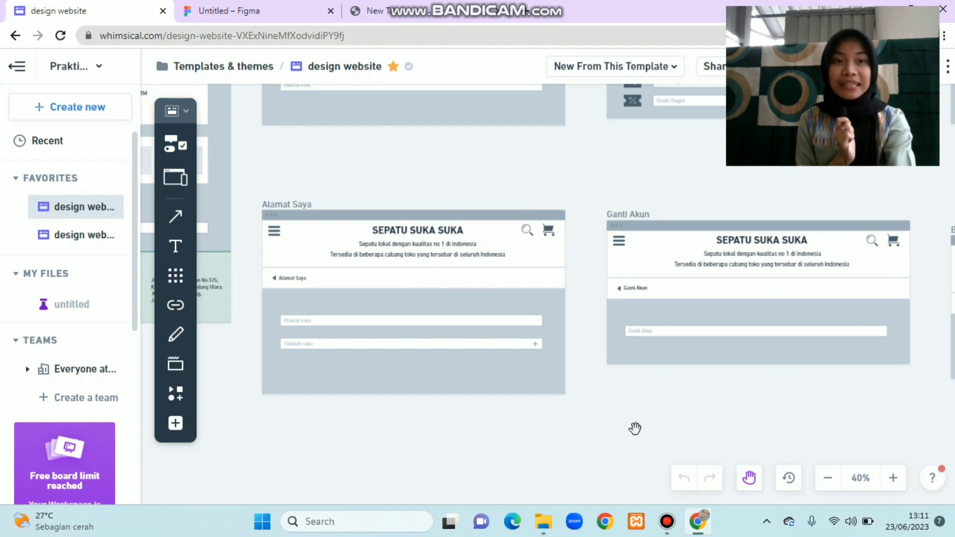
{"action": "scroll", "coordinate": [906, 443], "scroll_direction": "right", "scroll_amount": 6}
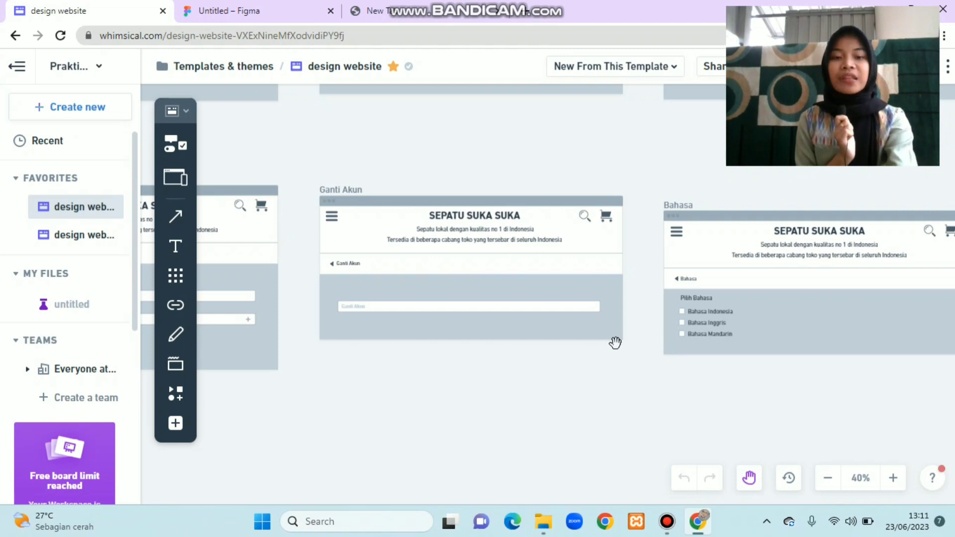
{"action": "left_click_drag", "start_coordinate": [724, 335], "coordinate": [411, 312]}
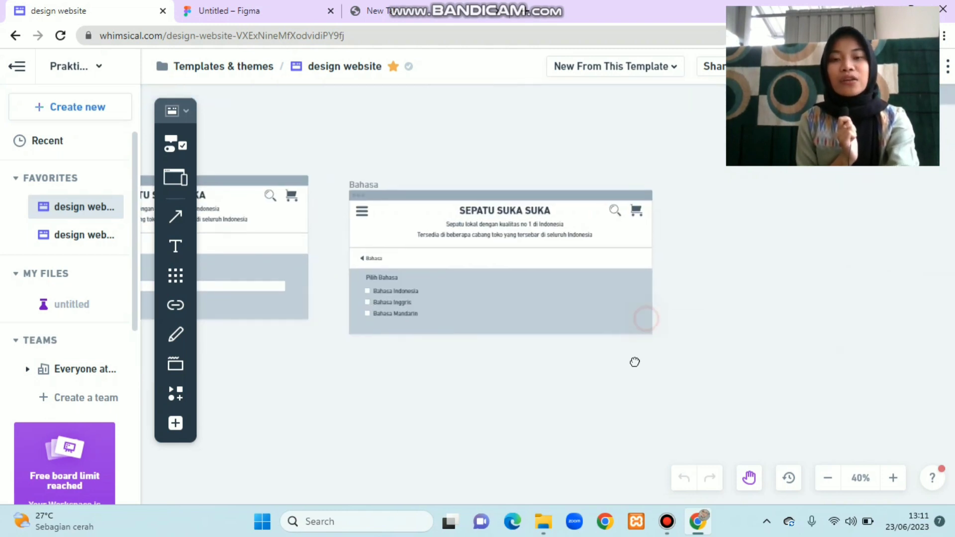
{"action": "scroll", "coordinate": [635, 362], "scroll_direction": "up", "scroll_amount": 2}
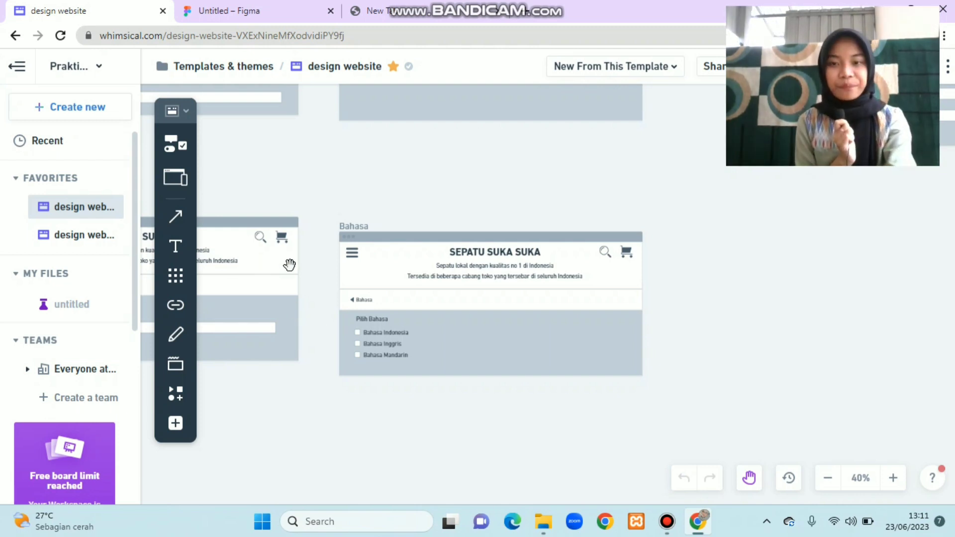
Examine the "Penilaian" wireframe with its product and seller ratings, and the neighbouring "checkout" wireframe
{"action": "left_click_drag", "start_coordinate": [290, 266], "coordinate": [734, 273]}
{"action": "left_click_drag", "start_coordinate": [313, 249], "coordinate": [674, 244]}
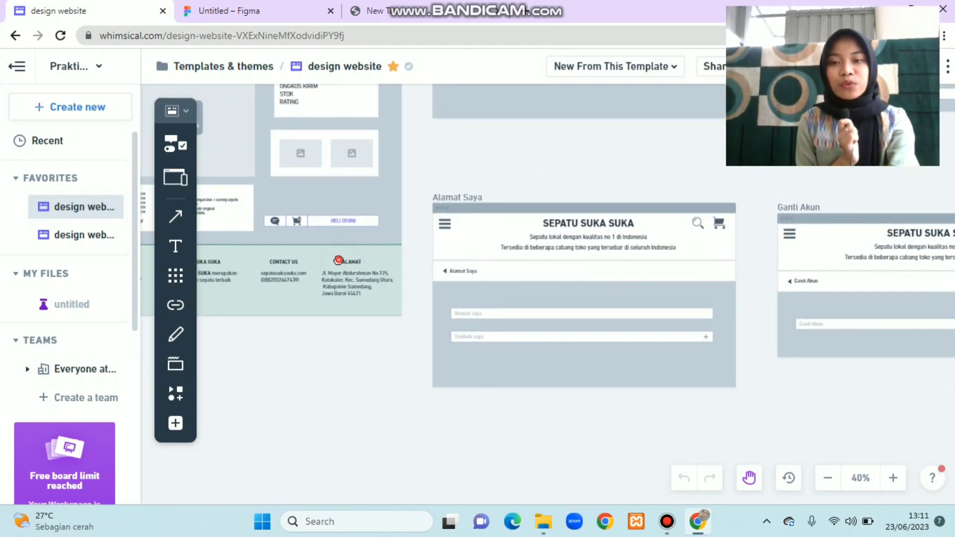
{"action": "left_click_drag", "start_coordinate": [341, 258], "coordinate": [617, 187]}
{"action": "left_click_drag", "start_coordinate": [583, 408], "coordinate": [521, 158]}
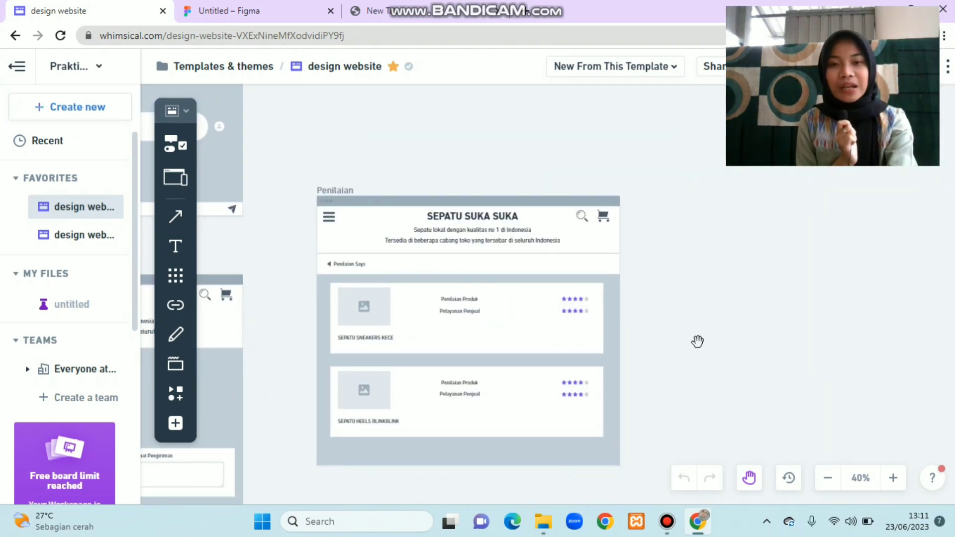
{"action": "left_click_drag", "start_coordinate": [697, 341], "coordinate": [708, 298]}
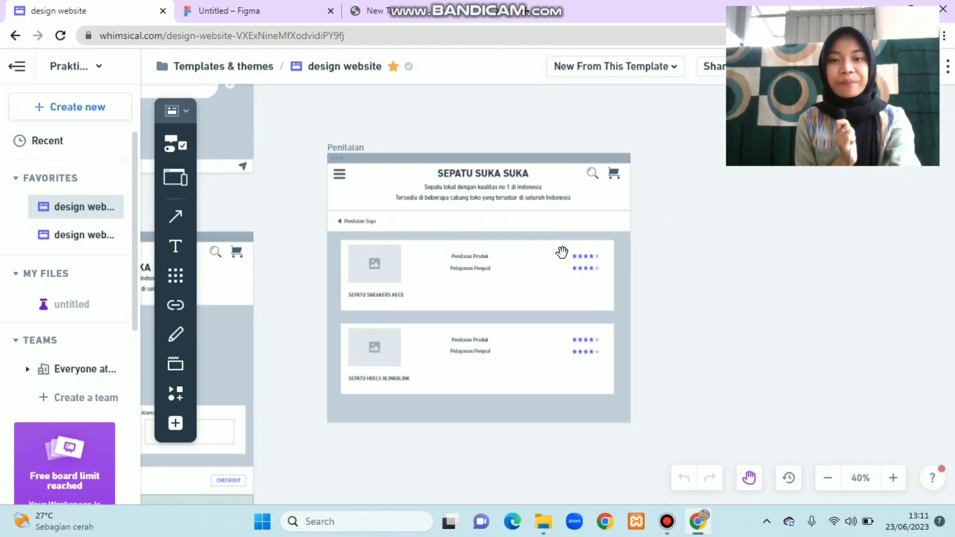
{"action": "left_click_drag", "start_coordinate": [376, 273], "coordinate": [434, 314]}
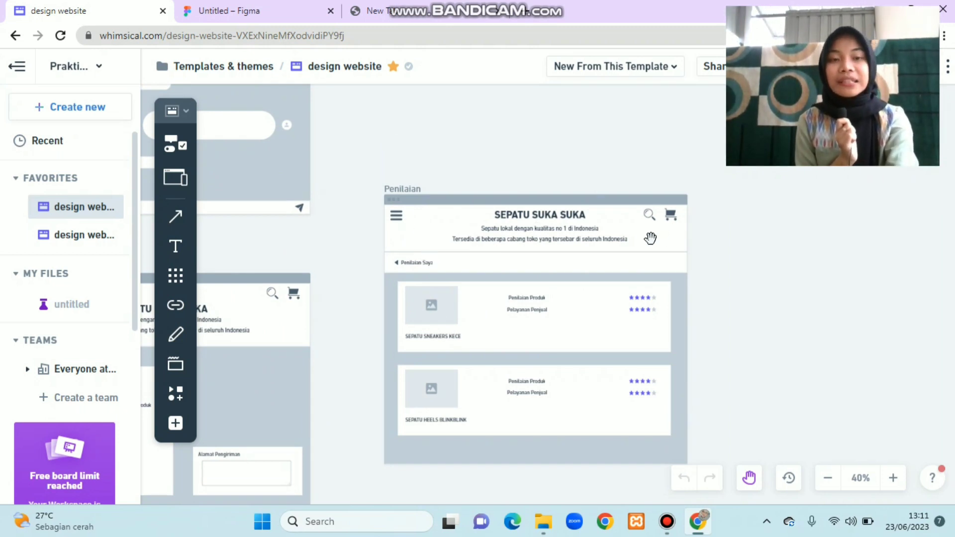
{"action": "scroll", "coordinate": [422, 169], "scroll_direction": "down", "scroll_amount": 3}
{"action": "scroll", "coordinate": [423, 169], "scroll_direction": "left", "scroll_amount": 5}
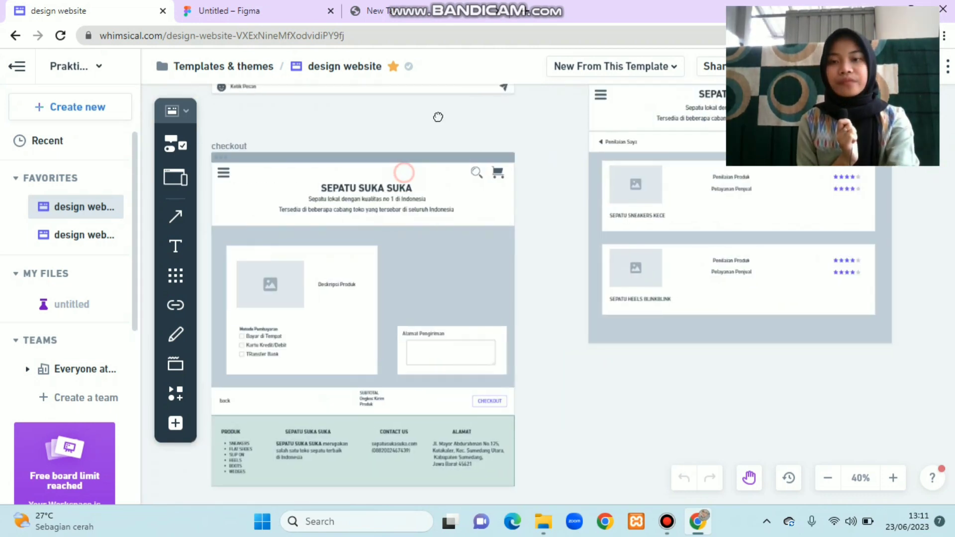
Review the "checkout" wireframe's payment and shipping-address sections and the orders in the "riwayat pesanan" wireframe
{"action": "scroll", "coordinate": [438, 117], "scroll_direction": "left", "scroll_amount": 2}
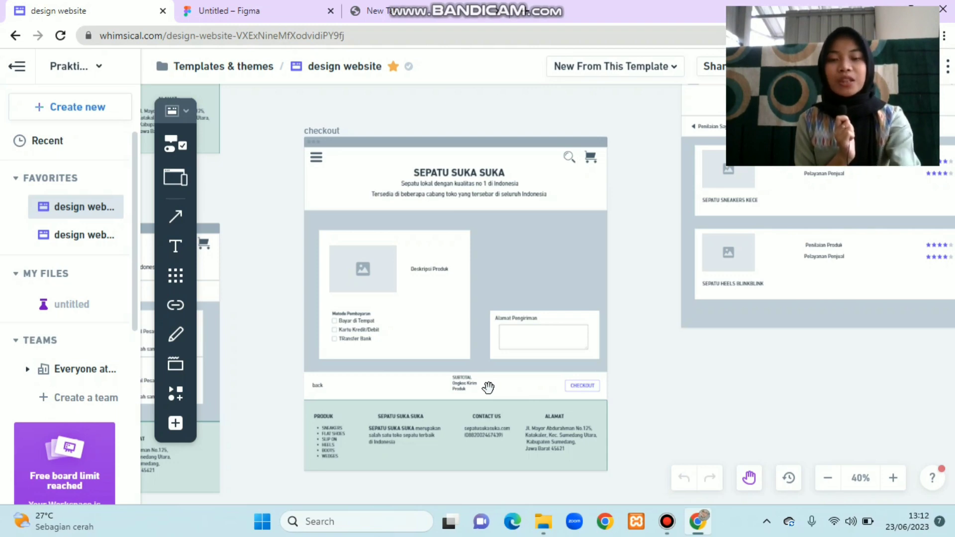
{"action": "left_click_drag", "start_coordinate": [420, 346], "coordinate": [361, 302]}
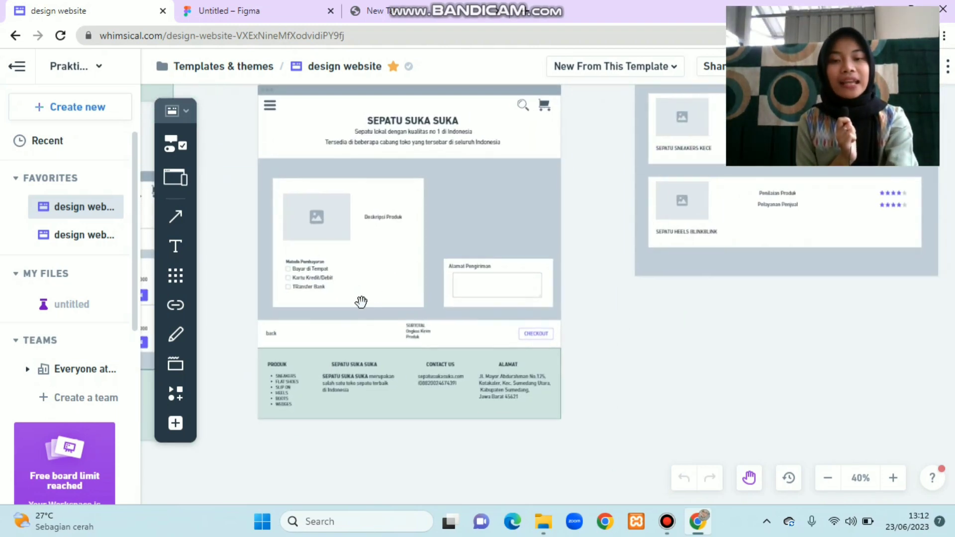
{"action": "left_click_drag", "start_coordinate": [299, 271], "coordinate": [546, 313]}
{"action": "left_click_drag", "start_coordinate": [383, 279], "coordinate": [537, 249]}
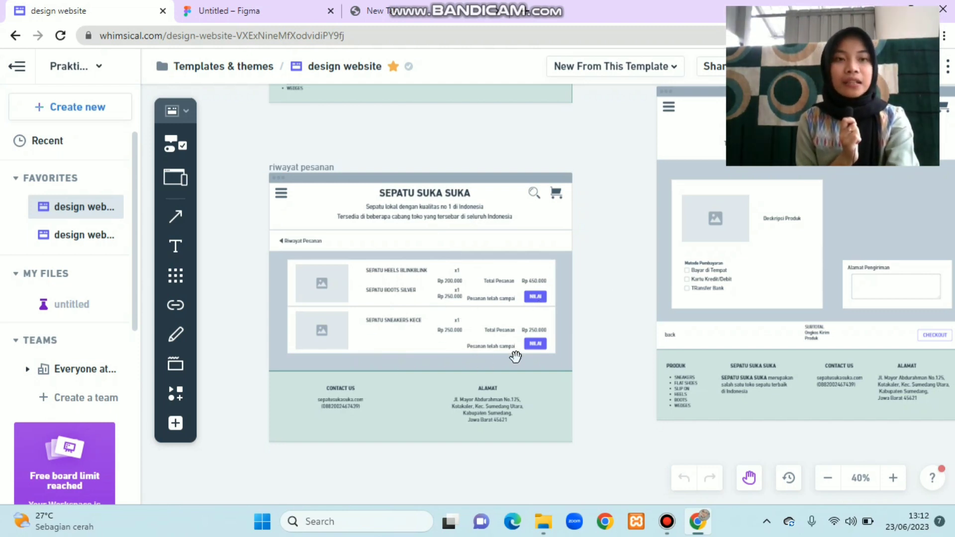
Examine the "chat" wireframe with its message bubbles and message entry area
{"action": "left_click_drag", "start_coordinate": [556, 150], "coordinate": [558, 296]}
{"action": "left_click_drag", "start_coordinate": [583, 186], "coordinate": [456, 275]}
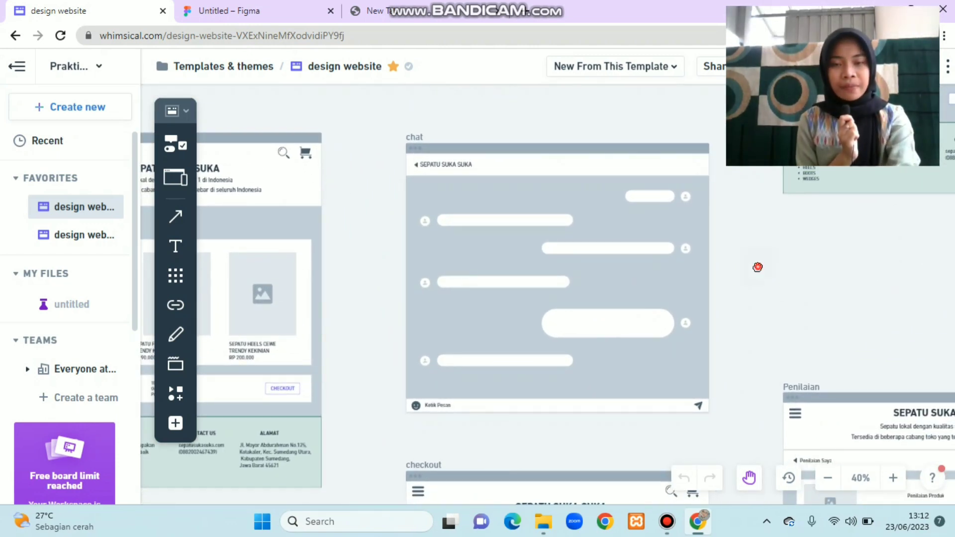
{"action": "left_click_drag", "start_coordinate": [757, 267], "coordinate": [701, 276]}
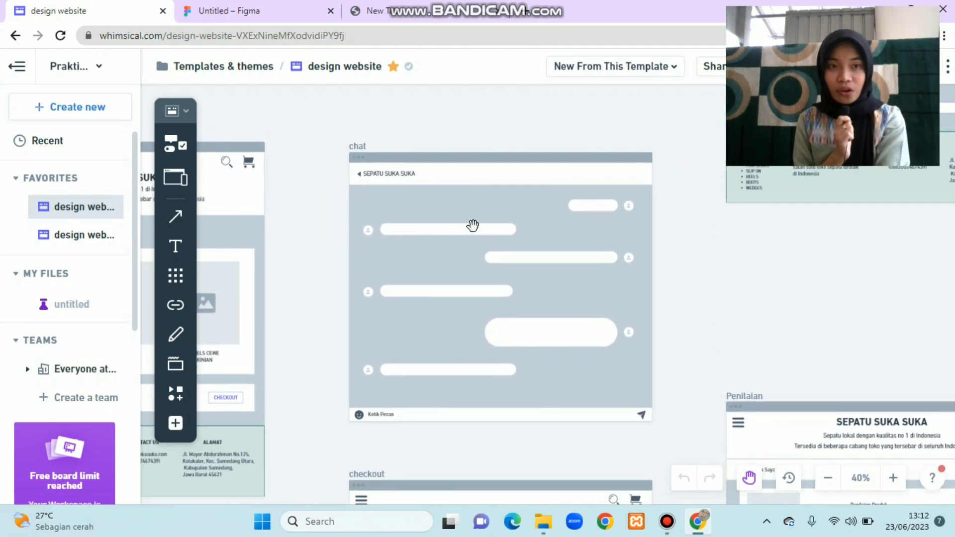
{"action": "left_click", "coordinate": [346, 269]}
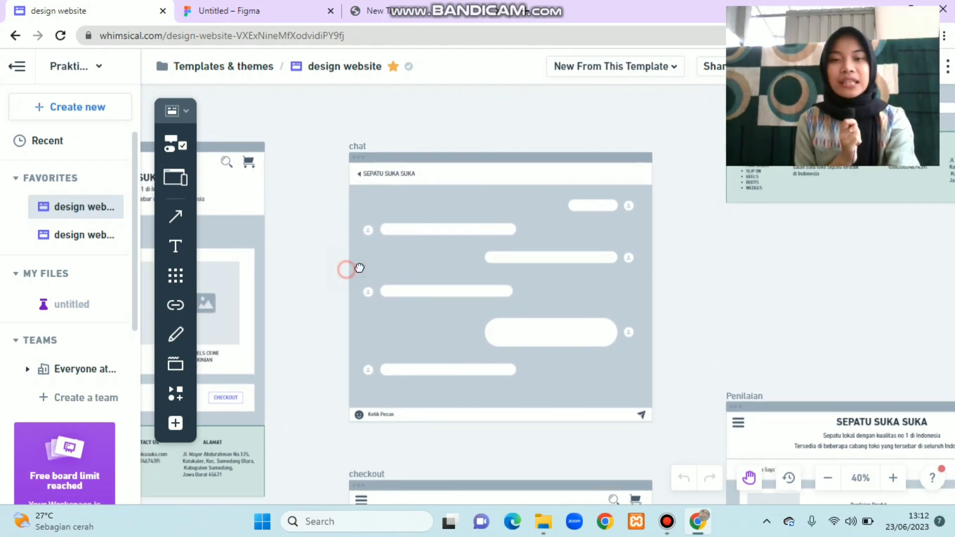
Examine the "tampilan list troli" wireframe with its cart products and checkout section
{"action": "left_click_drag", "start_coordinate": [359, 268], "coordinate": [554, 256]}
{"action": "mouse_move", "coordinate": [429, 207]}
{"action": "left_mouse_down"}
{"action": "mouse_move", "coordinate": [580, 192]}
{"action": "mouse_move", "coordinate": [552, 188]}
{"action": "left_mouse_up"}
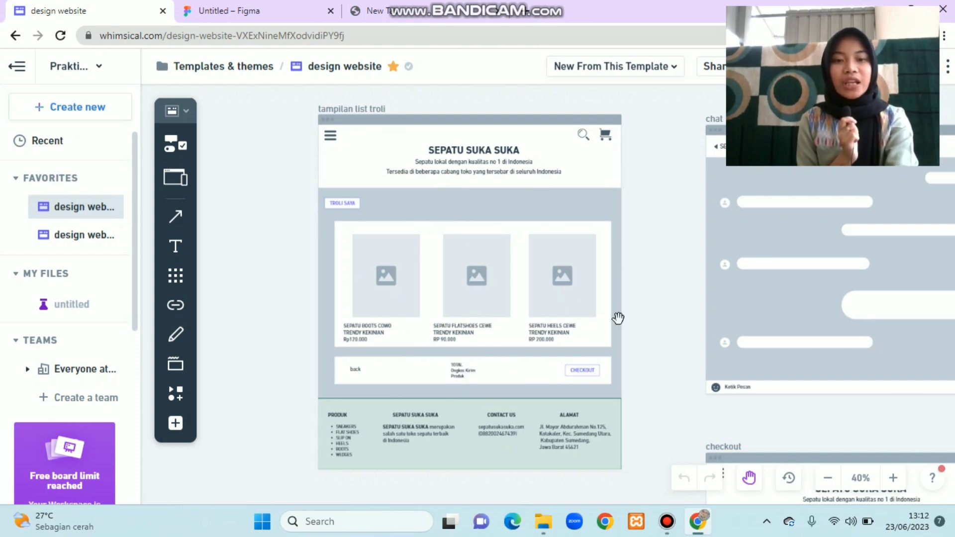
{"action": "left_click_drag", "start_coordinate": [660, 189], "coordinate": [576, 329]}
{"action": "scroll", "coordinate": [576, 207], "scroll_direction": "right", "scroll_amount": 5}
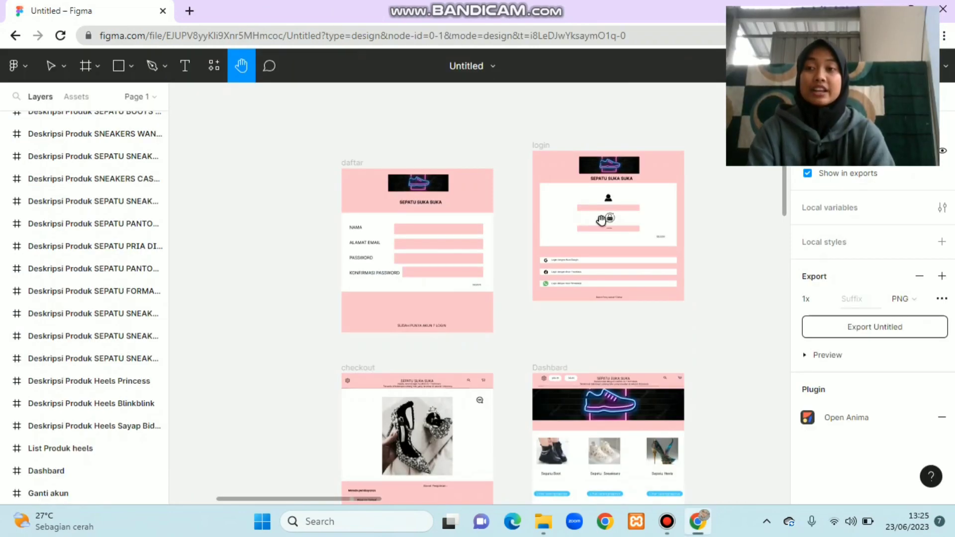
Switch to the Figma design file and review the "daftar", "login" and "Dashbard" frames
{"action": "left_click_drag", "start_coordinate": [491, 162], "coordinate": [515, 133]}
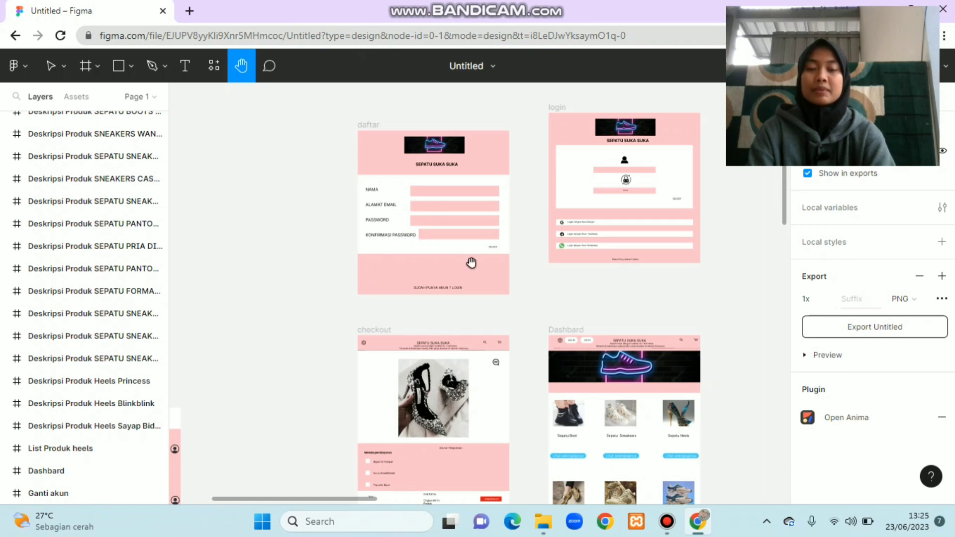
{"action": "left_click_drag", "start_coordinate": [566, 273], "coordinate": [351, 337]}
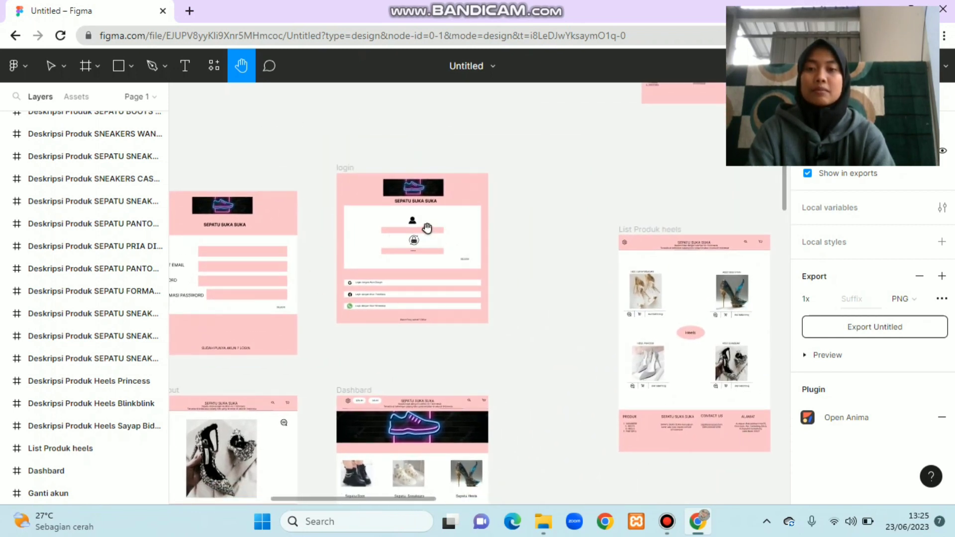
{"action": "left_click_drag", "start_coordinate": [510, 356], "coordinate": [542, 140]}
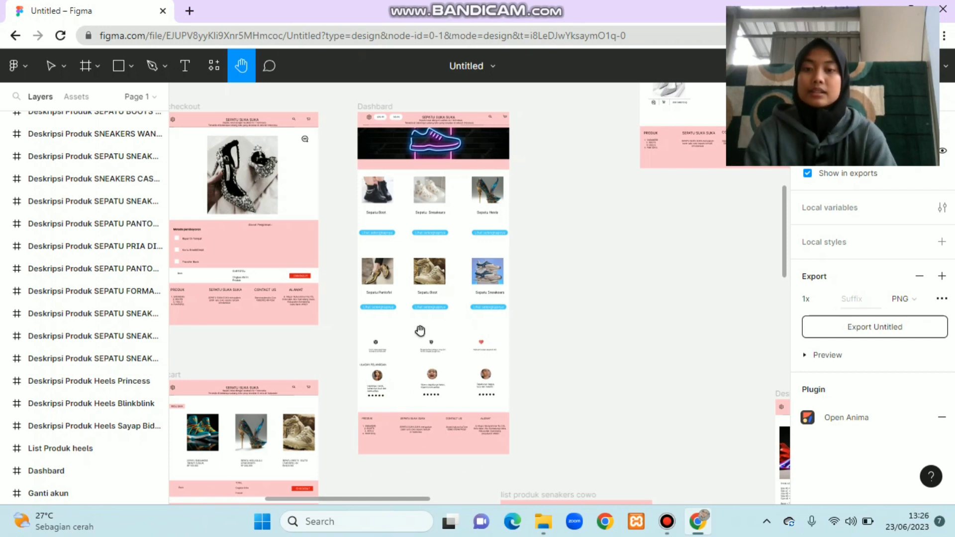
Examine the "List Produk heels" frame beside its product description frames
{"action": "left_click_drag", "start_coordinate": [421, 331], "coordinate": [275, 441]}
{"action": "scroll", "coordinate": [435, 398], "scroll_direction": "right", "scroll_amount": 5}
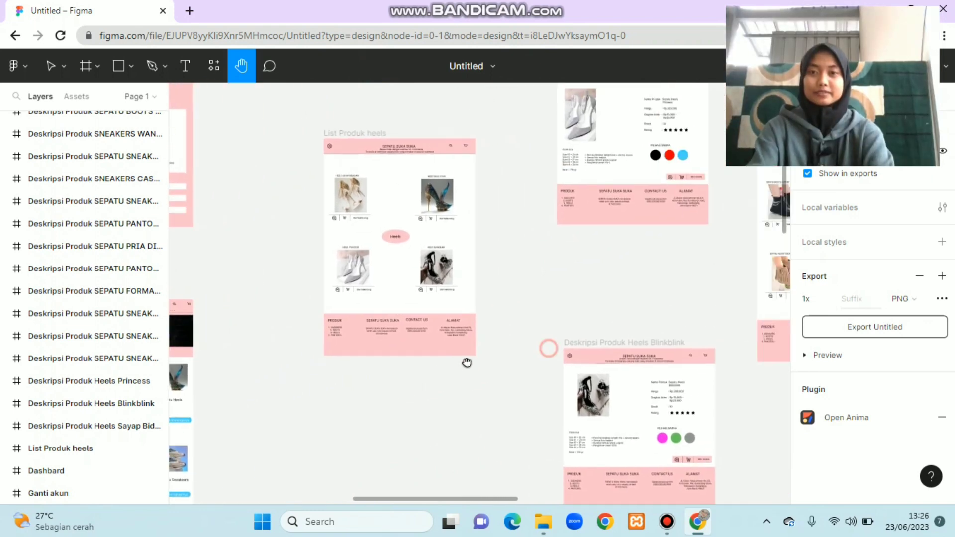
{"action": "left_click_drag", "start_coordinate": [466, 363], "coordinate": [483, 423]}
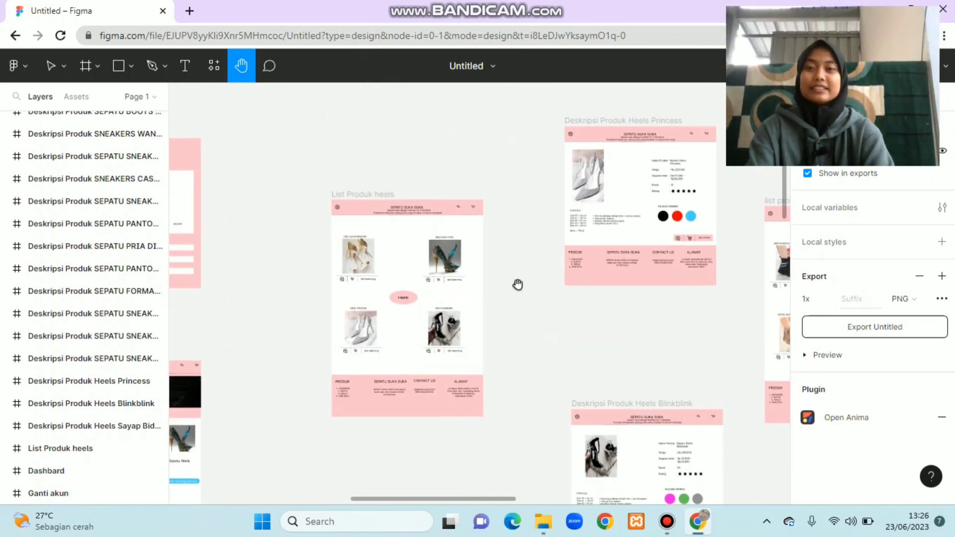
Return to the "Dashbard" frame and examine its shoe categories, customer reviews and footer
{"action": "left_click_drag", "start_coordinate": [516, 281], "coordinate": [516, 226]}
{"action": "scroll", "coordinate": [557, 224], "scroll_direction": "down", "scroll_amount": 1}
{"action": "scroll", "coordinate": [557, 224], "scroll_direction": "right", "scroll_amount": 2}
{"action": "scroll", "coordinate": [641, 194], "scroll_direction": "left", "scroll_amount": 1}
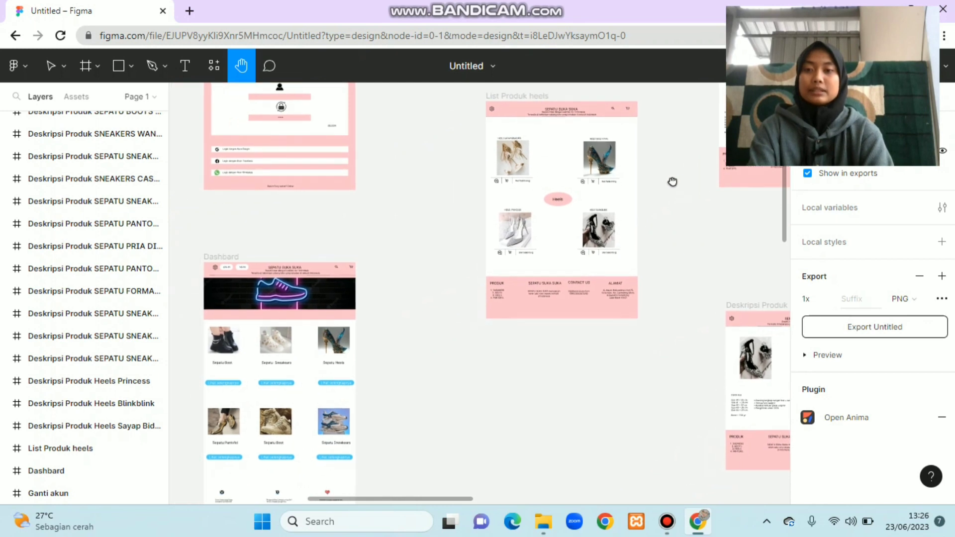
{"action": "scroll", "coordinate": [454, 221], "scroll_direction": "down", "scroll_amount": 3}
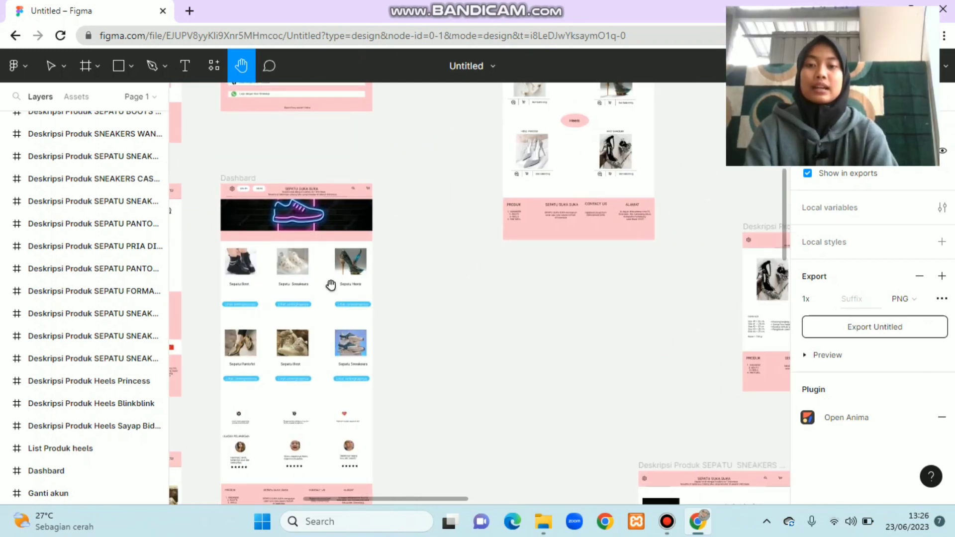
{"action": "scroll", "coordinate": [407, 310], "scroll_direction": "left", "scroll_amount": 1}
{"action": "scroll", "coordinate": [407, 310], "scroll_direction": "down", "scroll_amount": 2}
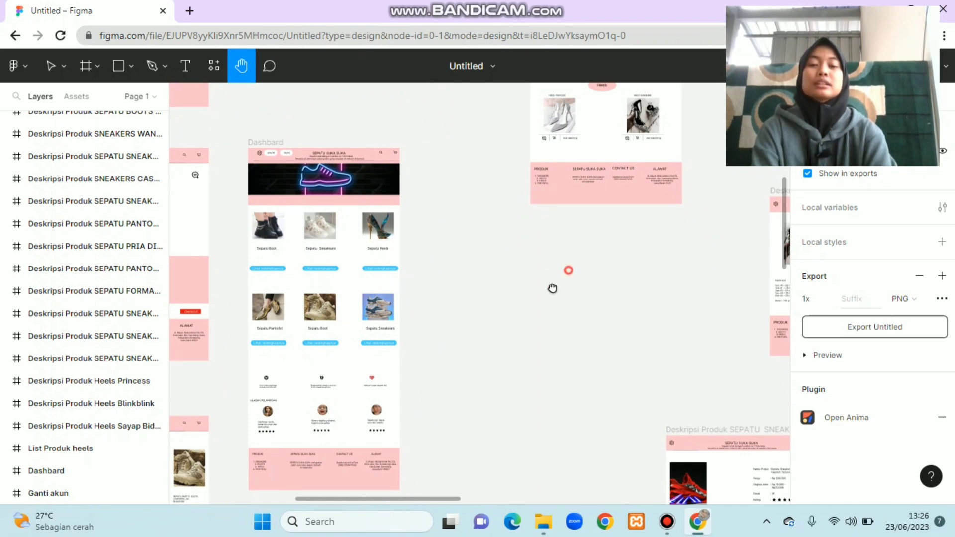
Review the "List Produk heels" frame again along with the "Deskripsi Produk Heels Princess" frame
{"action": "left_click_drag", "start_coordinate": [552, 287], "coordinate": [338, 333]}
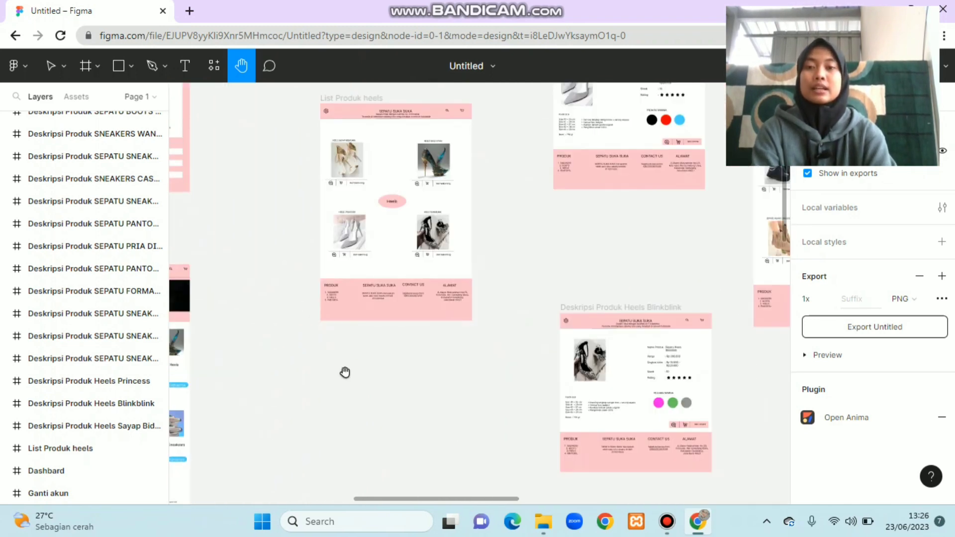
{"action": "left_click_drag", "start_coordinate": [346, 373], "coordinate": [343, 315]}
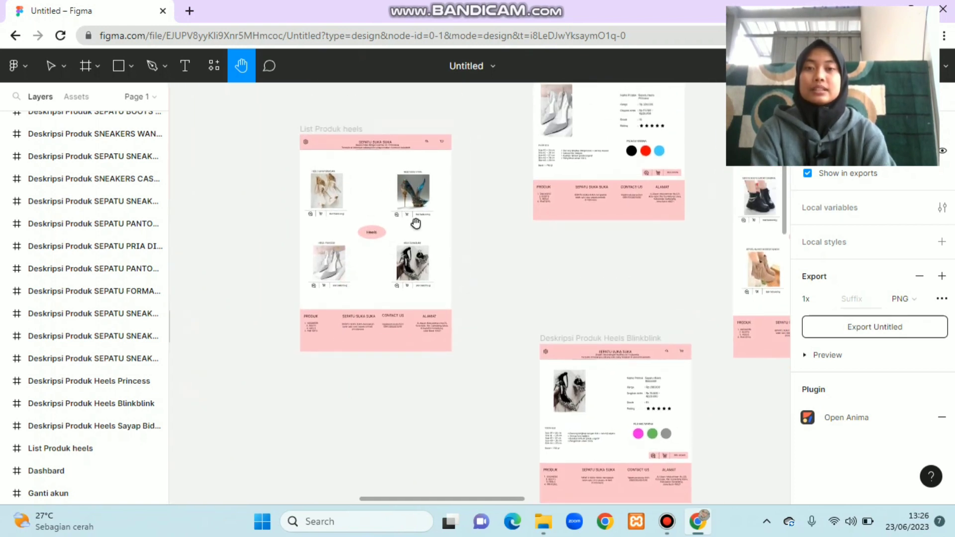
{"action": "left_click_drag", "start_coordinate": [523, 288], "coordinate": [393, 319]}
{"action": "scroll", "coordinate": [449, 338], "scroll_direction": "up", "scroll_amount": 2}
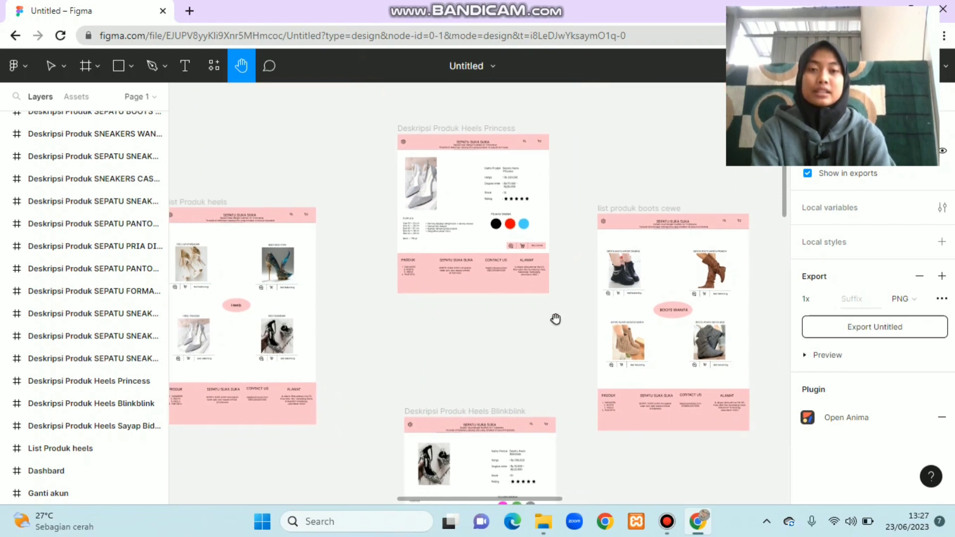
Review the women's boots and women's sneakers frames, ending at the "list produk pantofel" frame
{"action": "left_click_drag", "start_coordinate": [554, 320], "coordinate": [264, 267]}
{"action": "left_click_drag", "start_coordinate": [485, 258], "coordinate": [164, 294]}
{"action": "left_click_drag", "start_coordinate": [546, 283], "coordinate": [289, 140]}
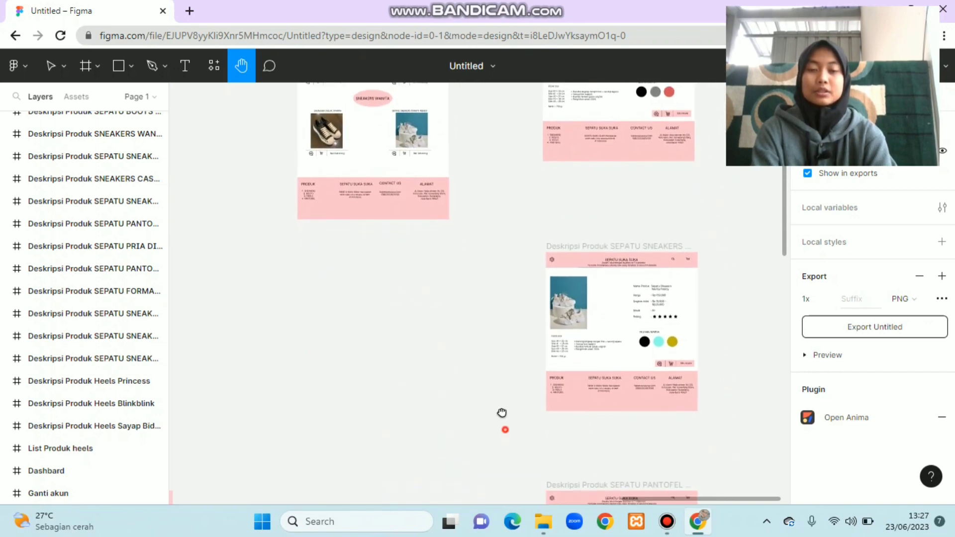
{"action": "left_click_drag", "start_coordinate": [503, 411], "coordinate": [565, 109]}
{"action": "left_click_drag", "start_coordinate": [578, 274], "coordinate": [556, 219]}
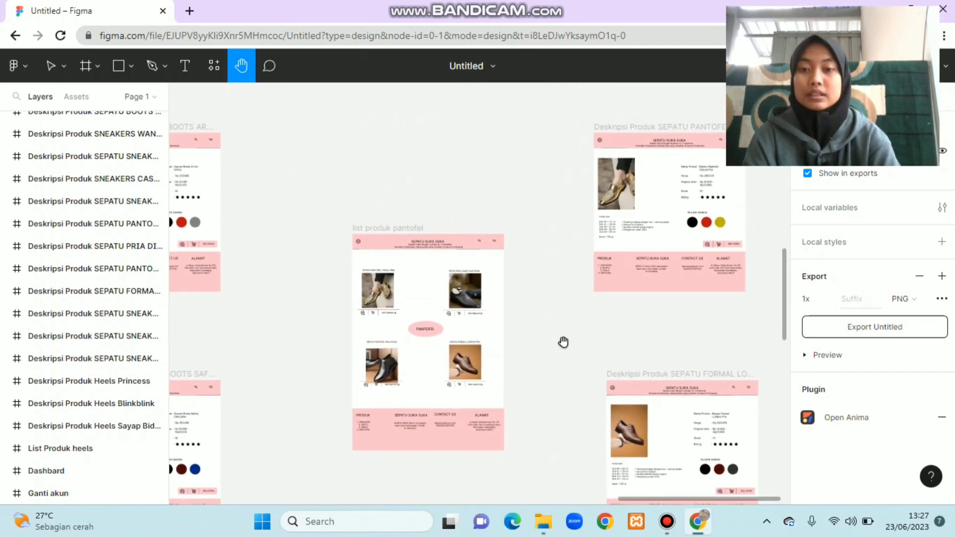
Examine the men's boots product list and description frames, followed by the men's sneakers product list
{"action": "left_click_drag", "start_coordinate": [564, 343], "coordinate": [784, 326]}
{"action": "left_click_drag", "start_coordinate": [546, 254], "coordinate": [790, 285]}
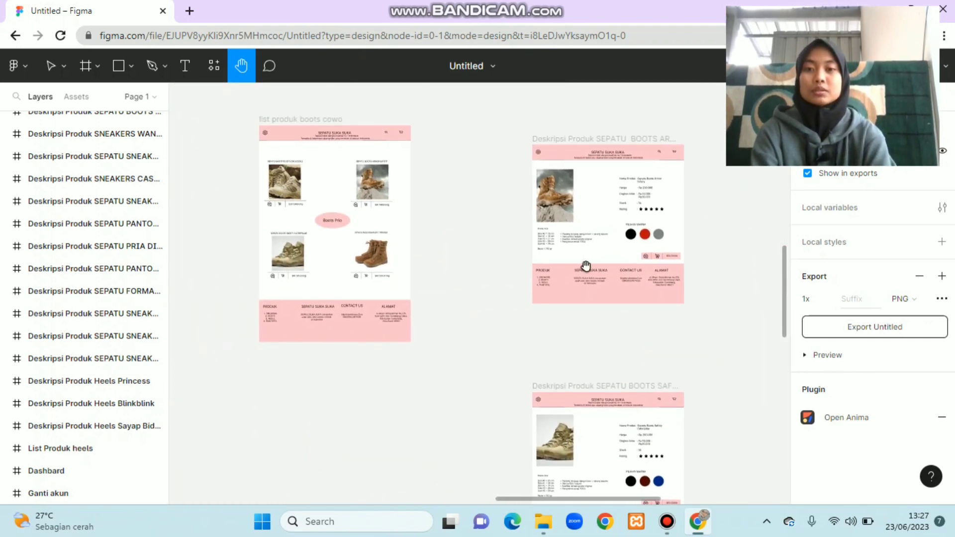
{"action": "left_click_drag", "start_coordinate": [586, 266], "coordinate": [816, 326]}
{"action": "left_click_drag", "start_coordinate": [326, 224], "coordinate": [804, 186]}
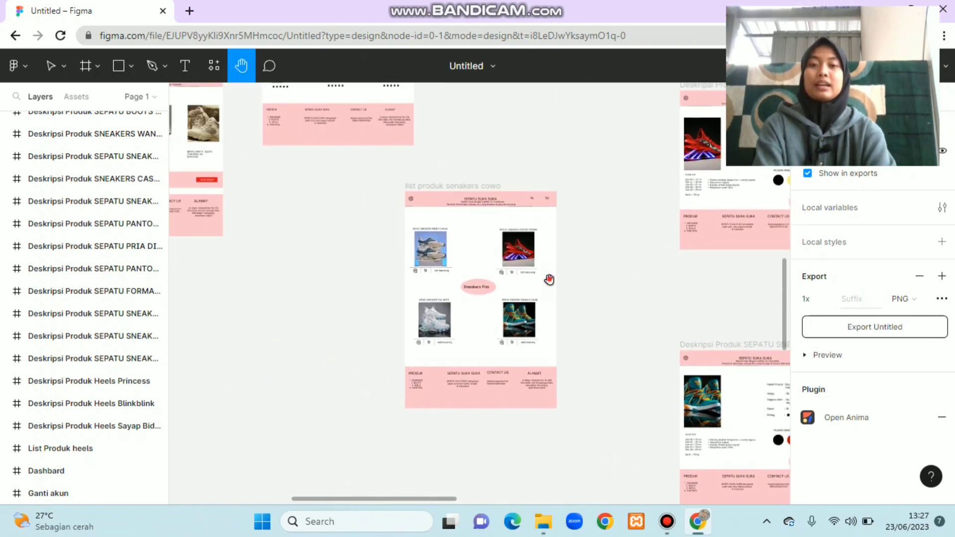
Review the chat conversation design and the "checkout" and "cart" frames
{"action": "left_click_drag", "start_coordinate": [550, 280], "coordinate": [751, 186]}
{"action": "left_click_drag", "start_coordinate": [307, 264], "coordinate": [729, 294]}
{"action": "left_click_drag", "start_coordinate": [442, 251], "coordinate": [456, 445]}
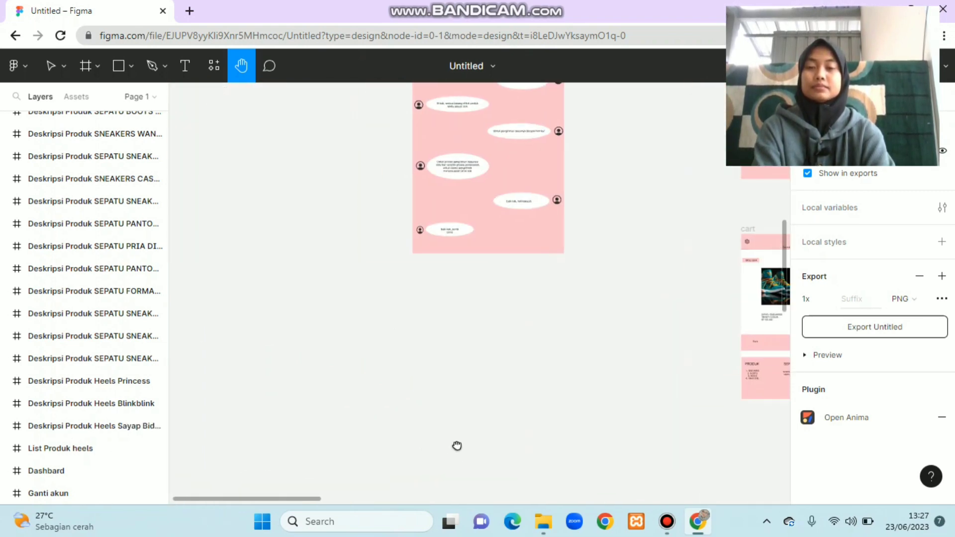
{"action": "left_click_drag", "start_coordinate": [676, 274], "coordinate": [336, 409]}
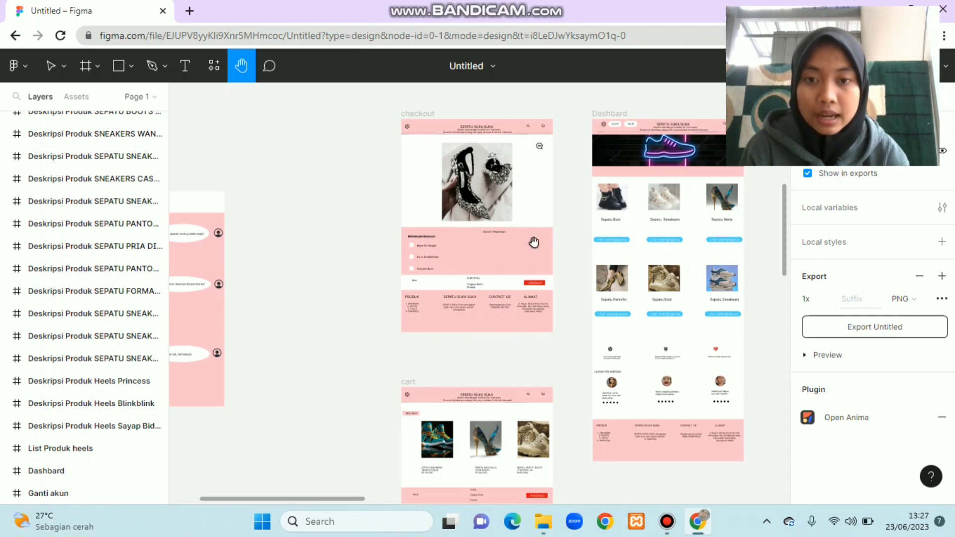
{"action": "left_click_drag", "start_coordinate": [576, 352], "coordinate": [426, 173]}
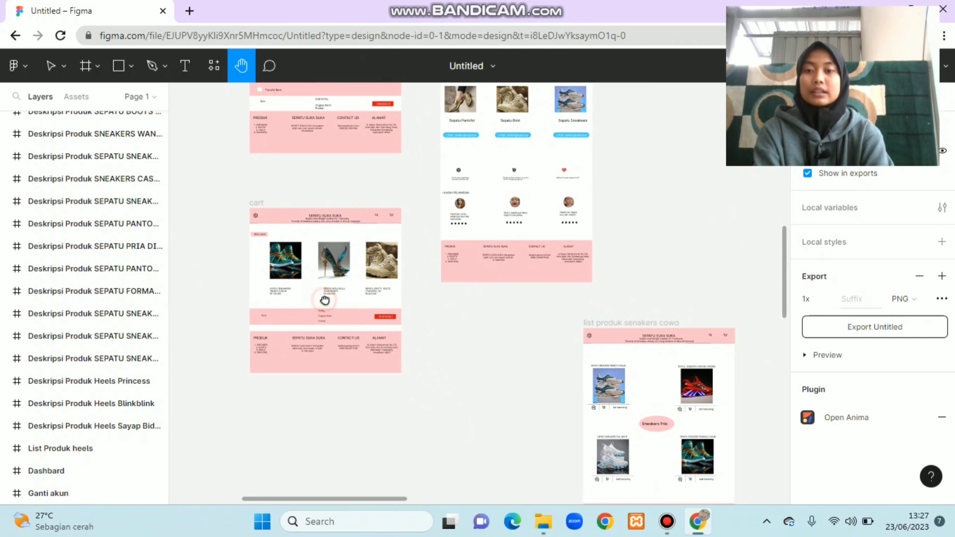
{"action": "left_click_drag", "start_coordinate": [324, 301], "coordinate": [399, 217]}
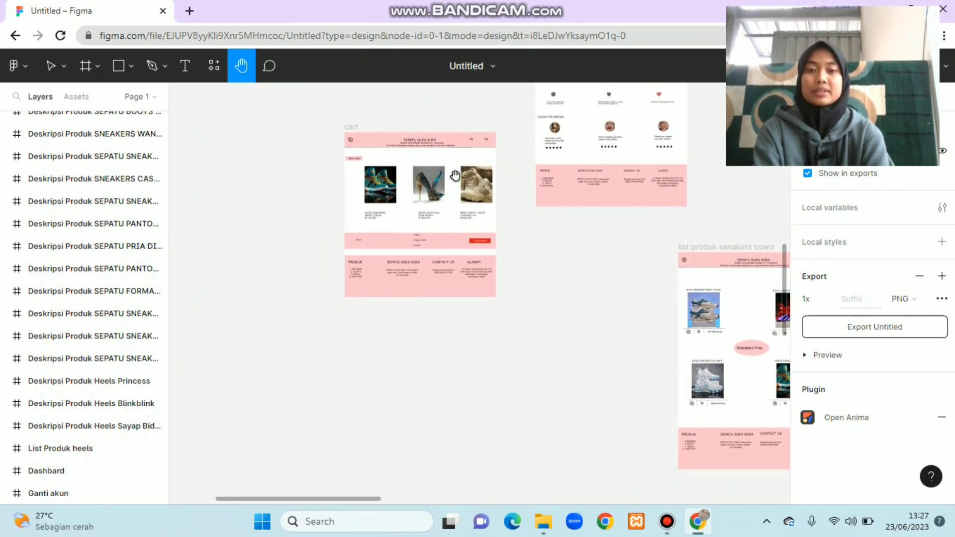
Review the sneakers description frames and the "Ganti akun", "Alamat Saya", "Bahasa", "Vocher", "keamanan & akun" and "pengaturan chat" settings frames
{"action": "left_click_drag", "start_coordinate": [744, 437], "coordinate": [360, 299]}
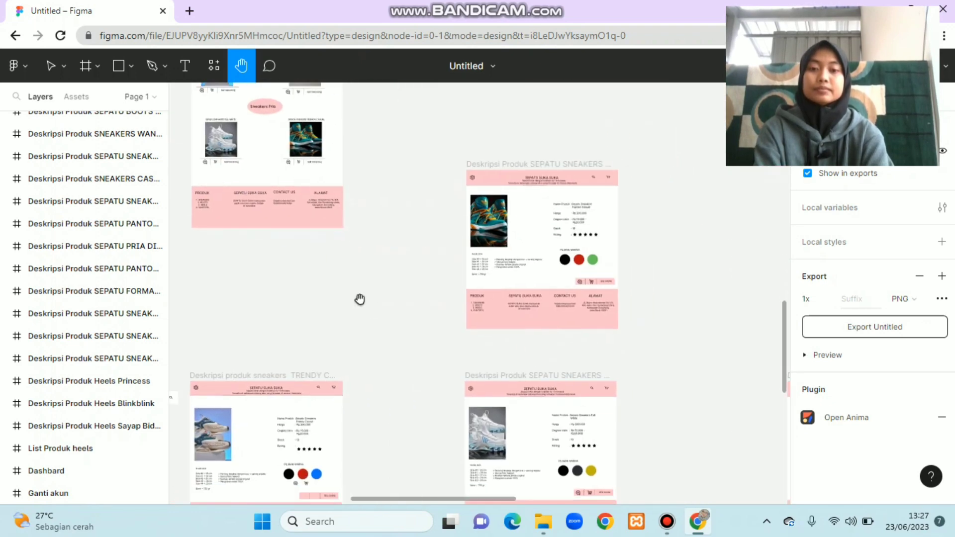
{"action": "left_click_drag", "start_coordinate": [399, 359], "coordinate": [689, 180]}
{"action": "left_click_drag", "start_coordinate": [538, 265], "coordinate": [704, 196]}
{"action": "left_click_drag", "start_coordinate": [473, 264], "coordinate": [368, 283]}
{"action": "scroll", "coordinate": [378, 284], "scroll_direction": "right", "scroll_amount": 2}
{"action": "scroll", "coordinate": [348, 255], "scroll_direction": "right", "scroll_amount": 2}
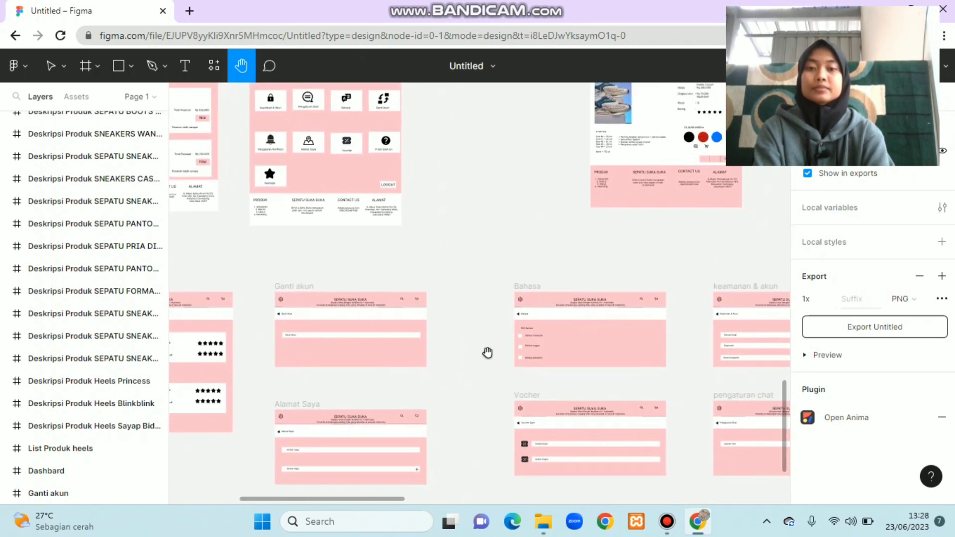
{"action": "left_click_drag", "start_coordinate": [488, 352], "coordinate": [249, 269]}
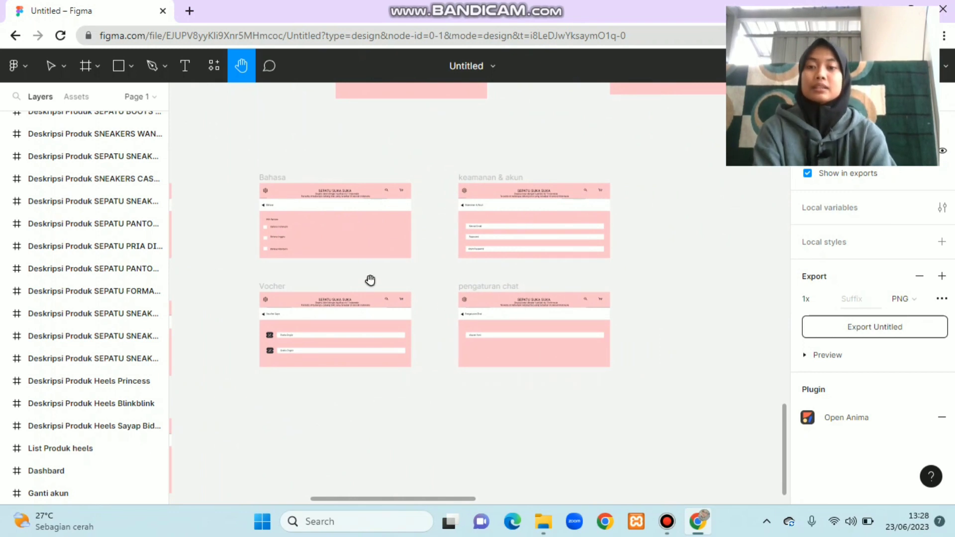
{"action": "scroll", "coordinate": [652, 324], "scroll_direction": "left", "scroll_amount": 3}
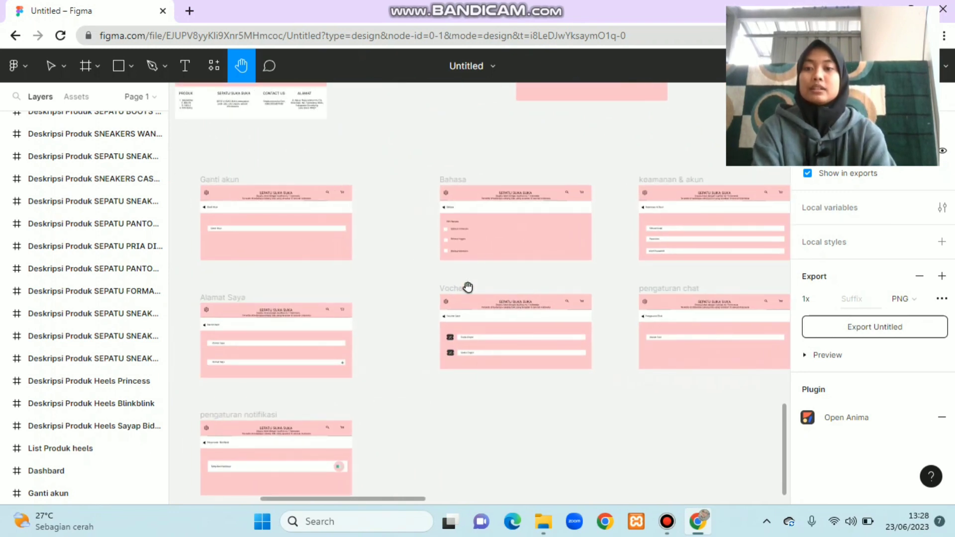
Examine the "Riwayat pesanan", "PENGATURAN" and "search" frames
{"action": "left_click_drag", "start_coordinate": [422, 337], "coordinate": [706, 341]}
{"action": "left_click_drag", "start_coordinate": [452, 240], "coordinate": [503, 452]}
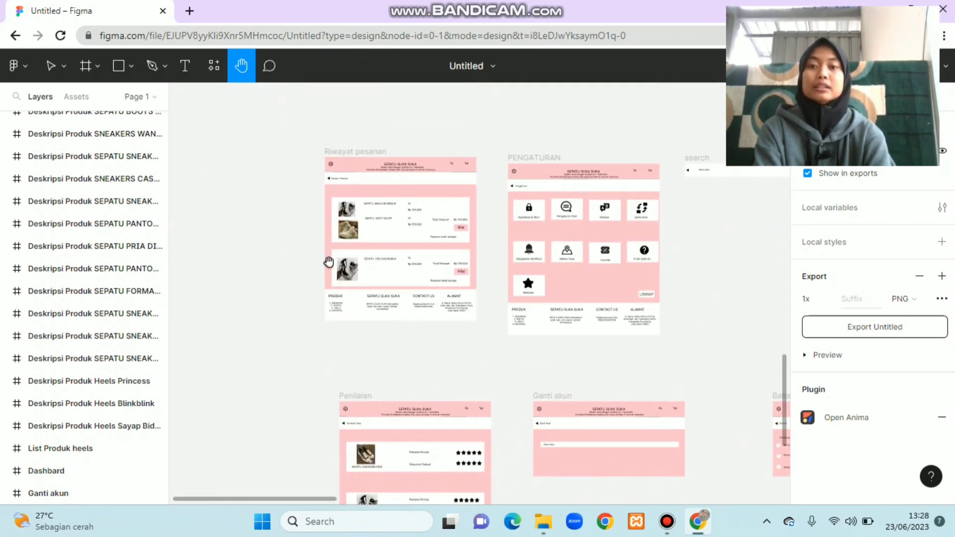
{"action": "left_click_drag", "start_coordinate": [442, 207], "coordinate": [226, 388]}
{"action": "left_click_drag", "start_coordinate": [569, 432], "coordinate": [405, 291]}
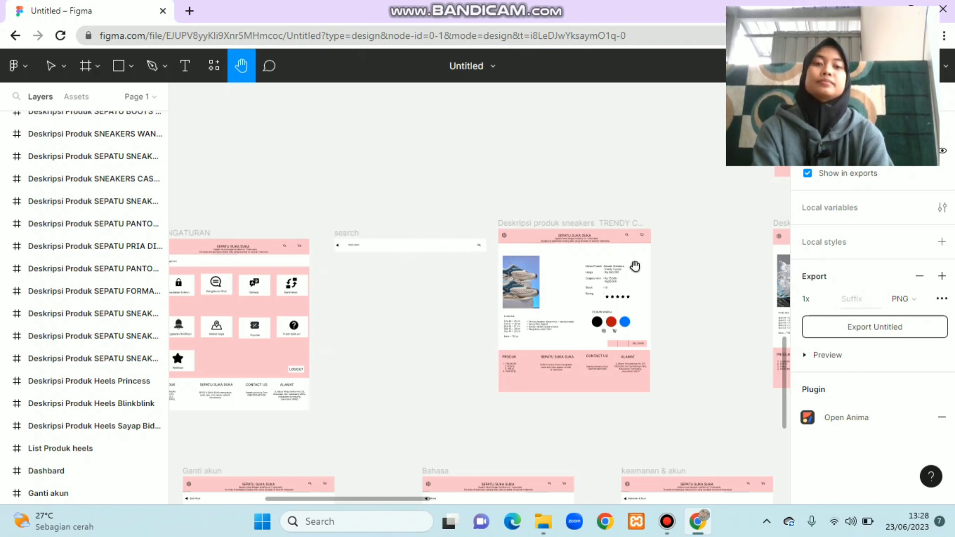
Look over the sneakers and boots product description frames and return to the "list produk pantofel" frame
{"action": "left_click_drag", "start_coordinate": [634, 267], "coordinate": [221, 426]}
{"action": "scroll", "coordinate": [214, 273], "scroll_direction": "right", "scroll_amount": 8}
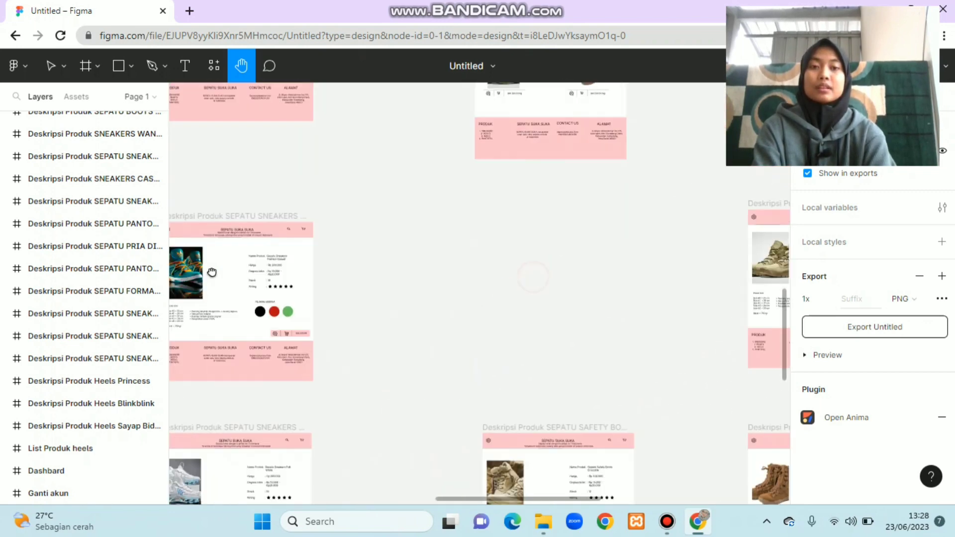
{"action": "left_click_drag", "start_coordinate": [603, 253], "coordinate": [234, 367]}
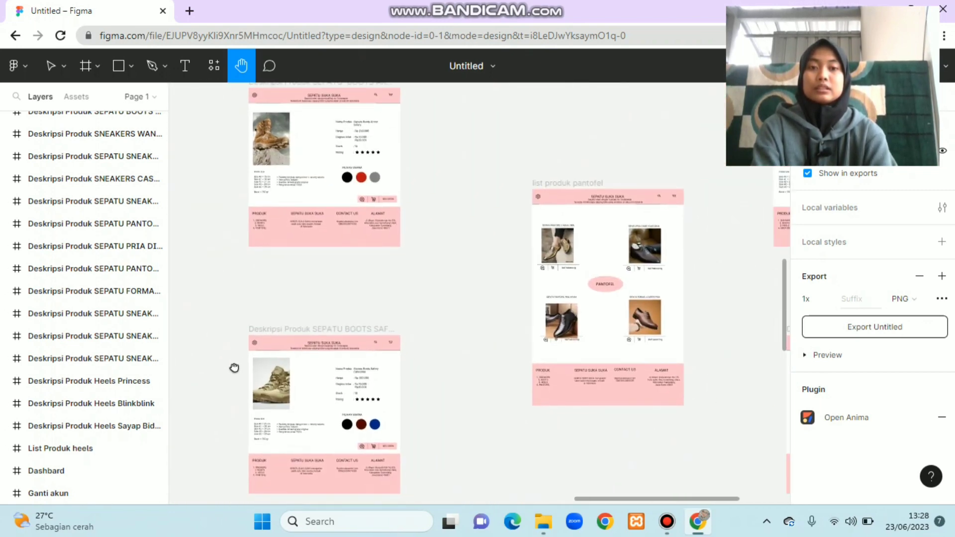
Look over the "list produk pantofel" frame and the pantofel product description frames beside it
{"action": "left_click_drag", "start_coordinate": [431, 262], "coordinate": [248, 256]}
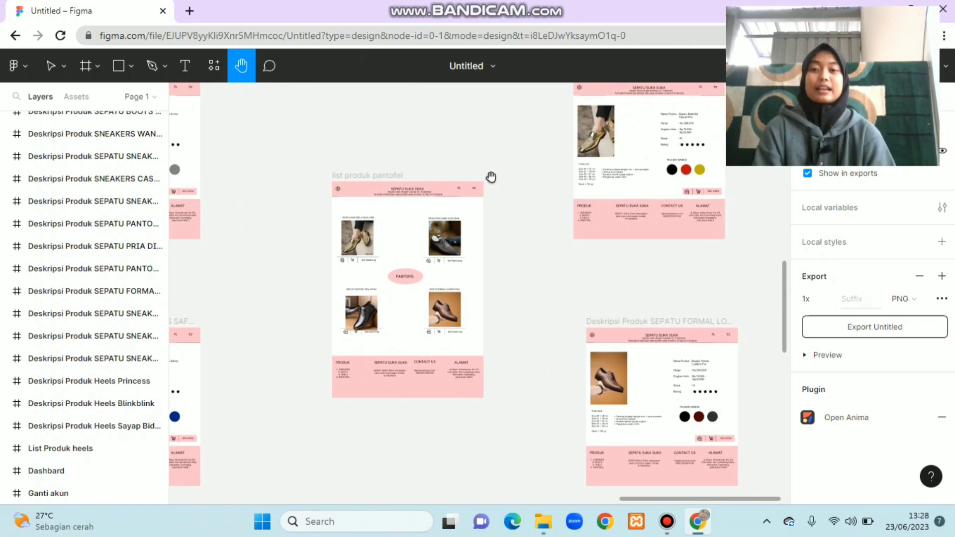
{"action": "left_click_drag", "start_coordinate": [520, 191], "coordinate": [592, 278]}
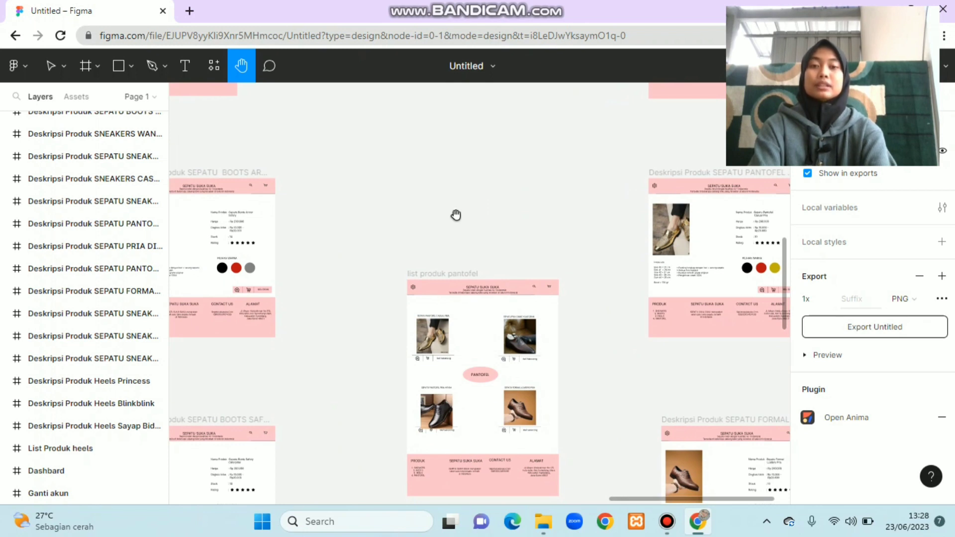
{"action": "left_click_drag", "start_coordinate": [457, 215], "coordinate": [453, 150]}
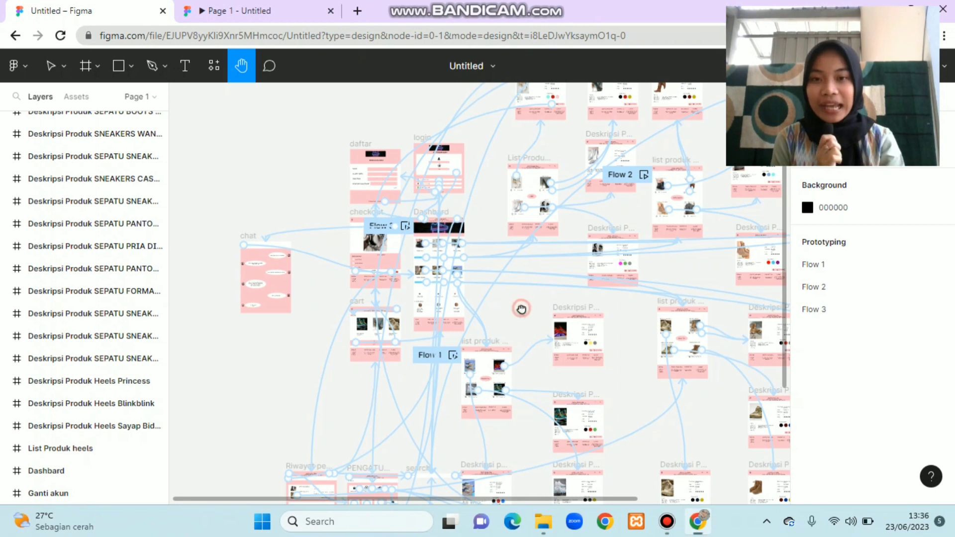
Examine the prototype connections from the "Dashbard" frame to the login, "daftar", chat, checkout, cart and settings frames
{"action": "left_click_drag", "start_coordinate": [518, 309], "coordinate": [486, 303]}
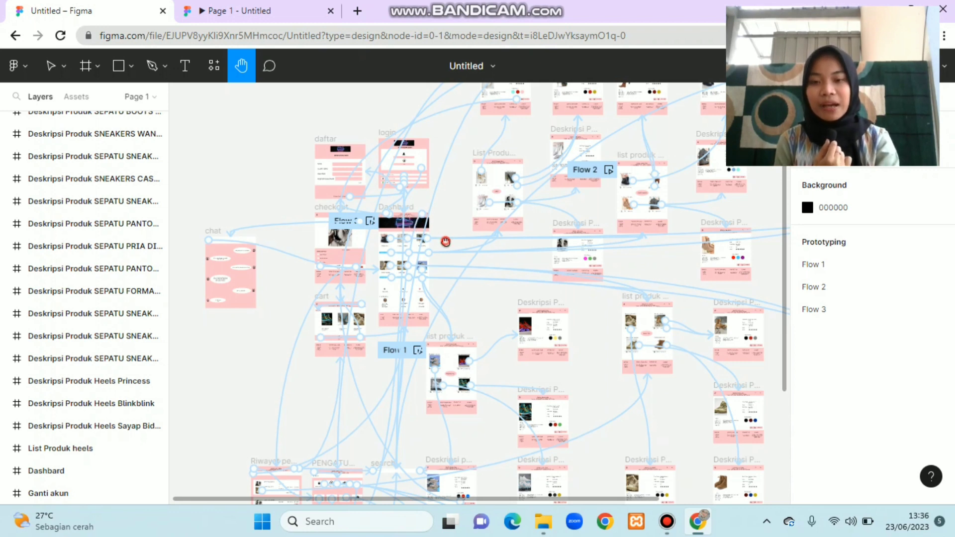
{"action": "left_click_drag", "start_coordinate": [445, 242], "coordinate": [444, 221]}
{"action": "left_click_drag", "start_coordinate": [448, 285], "coordinate": [447, 264]}
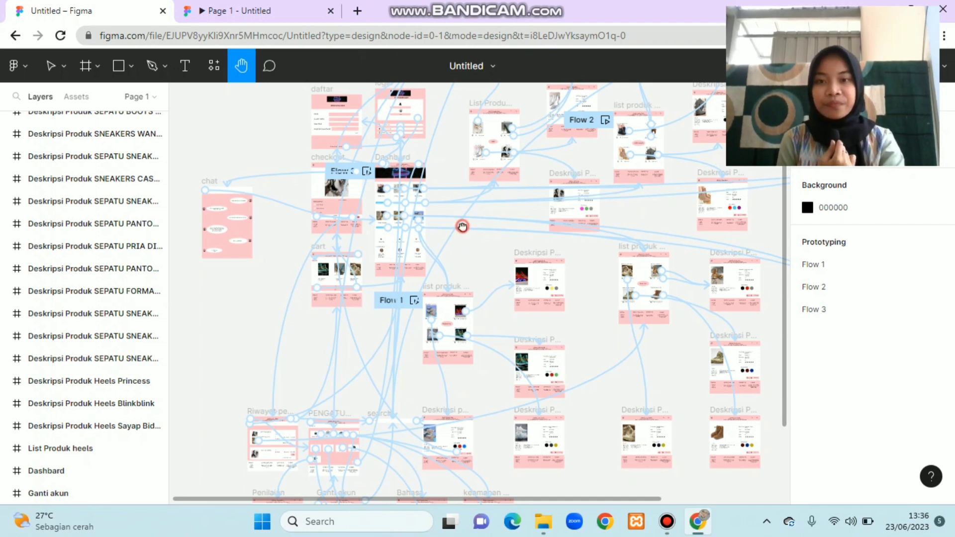
{"action": "left_click_drag", "start_coordinate": [462, 226], "coordinate": [460, 264]}
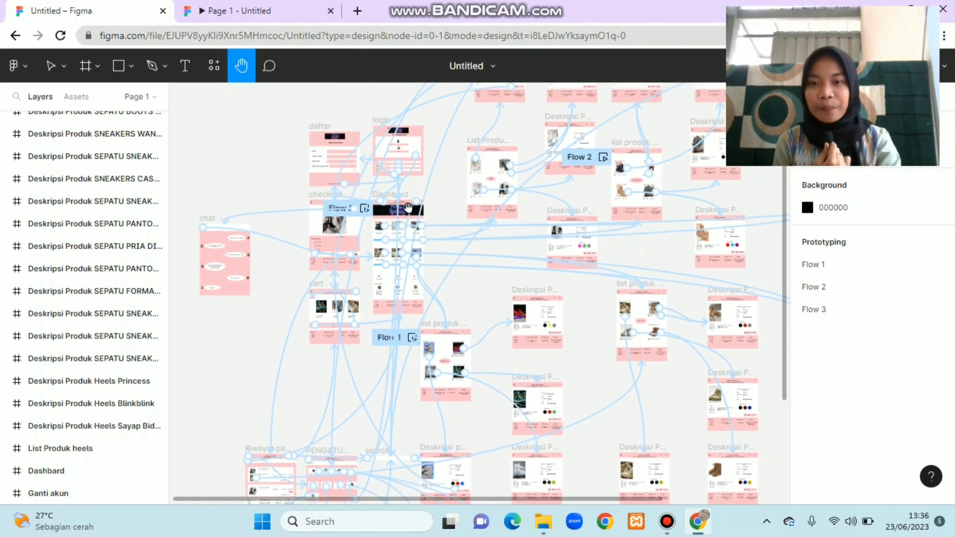
{"action": "scroll", "coordinate": [463, 194], "scroll_direction": "down", "scroll_amount": 5}
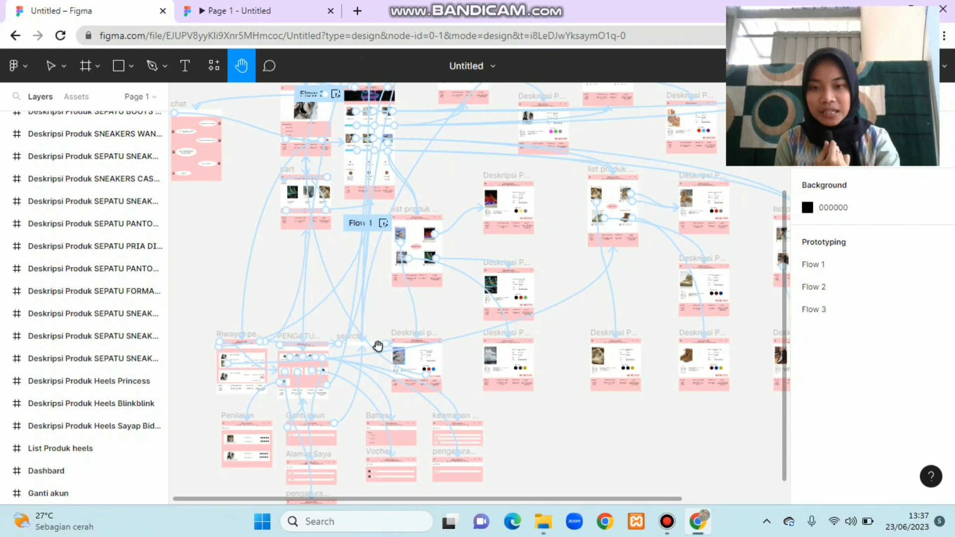
{"action": "scroll", "coordinate": [381, 305], "scroll_direction": "up", "scroll_amount": 2}
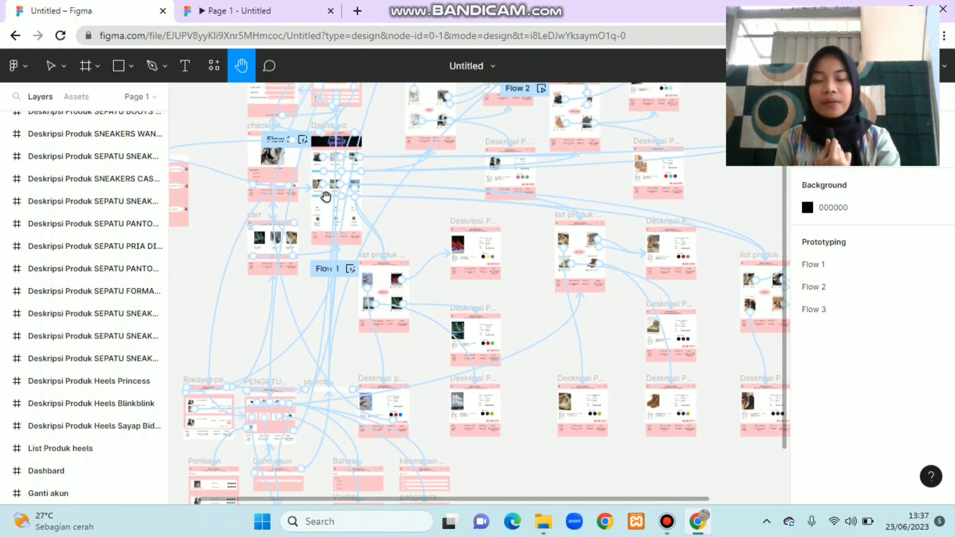
{"action": "scroll", "coordinate": [373, 237], "scroll_direction": "up", "scroll_amount": 3}
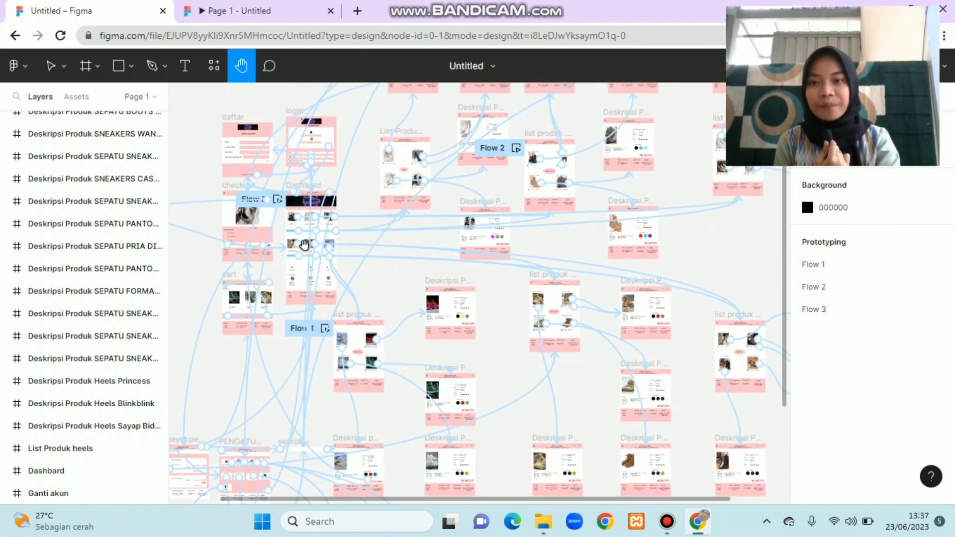
Examine the prototype connections between the product list frames and their product description frames
{"action": "left_click_drag", "start_coordinate": [382, 231], "coordinate": [336, 283]}
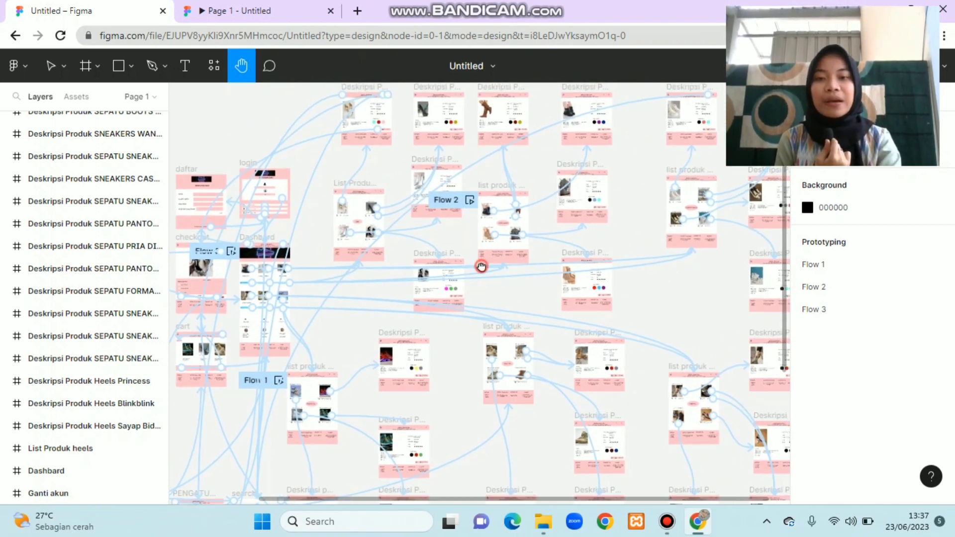
{"action": "left_click_drag", "start_coordinate": [480, 266], "coordinate": [450, 279]}
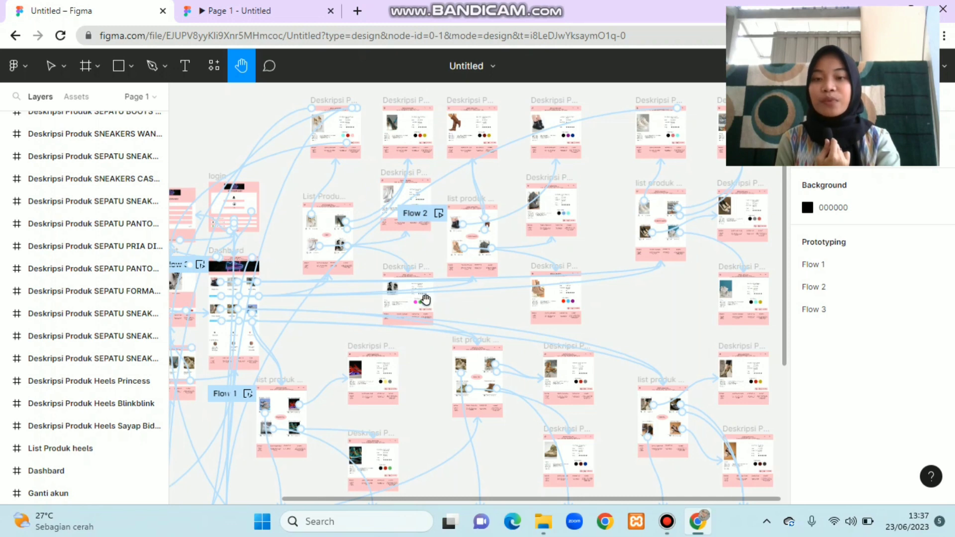
{"action": "left_click_drag", "start_coordinate": [510, 264], "coordinate": [433, 262]}
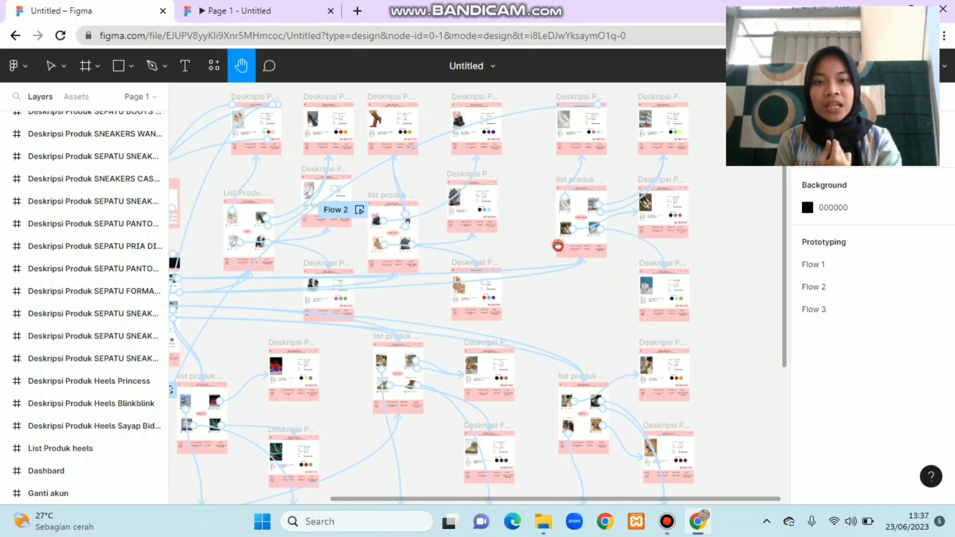
{"action": "left_click_drag", "start_coordinate": [557, 246], "coordinate": [527, 190]}
{"action": "left_click_drag", "start_coordinate": [531, 298], "coordinate": [525, 229]}
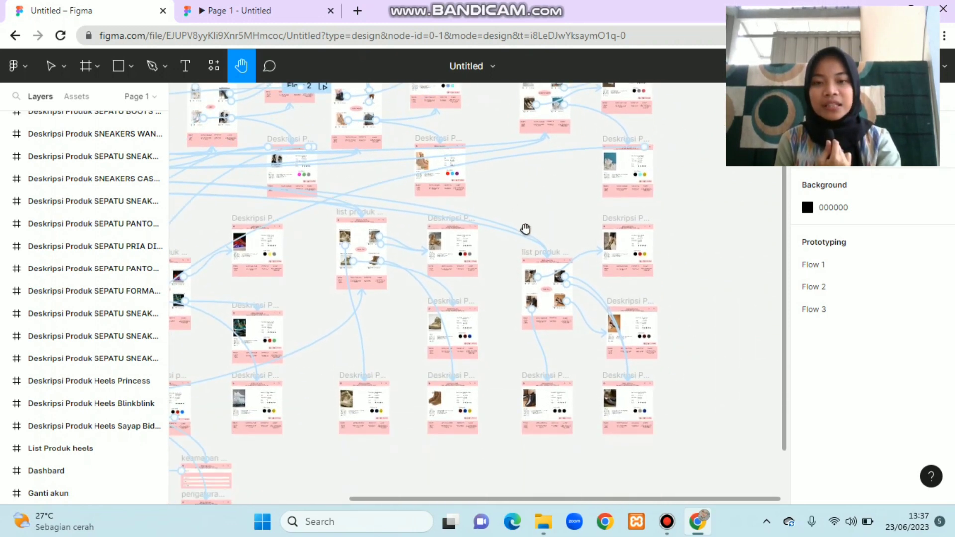
{"action": "left_click_drag", "start_coordinate": [380, 315], "coordinate": [447, 383]}
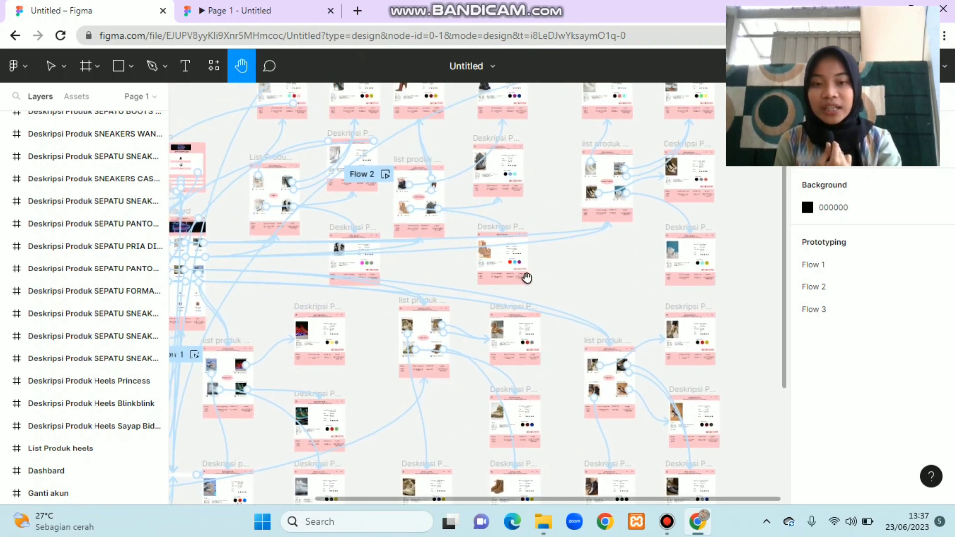
{"action": "left_click_drag", "start_coordinate": [367, 298], "coordinate": [454, 223]}
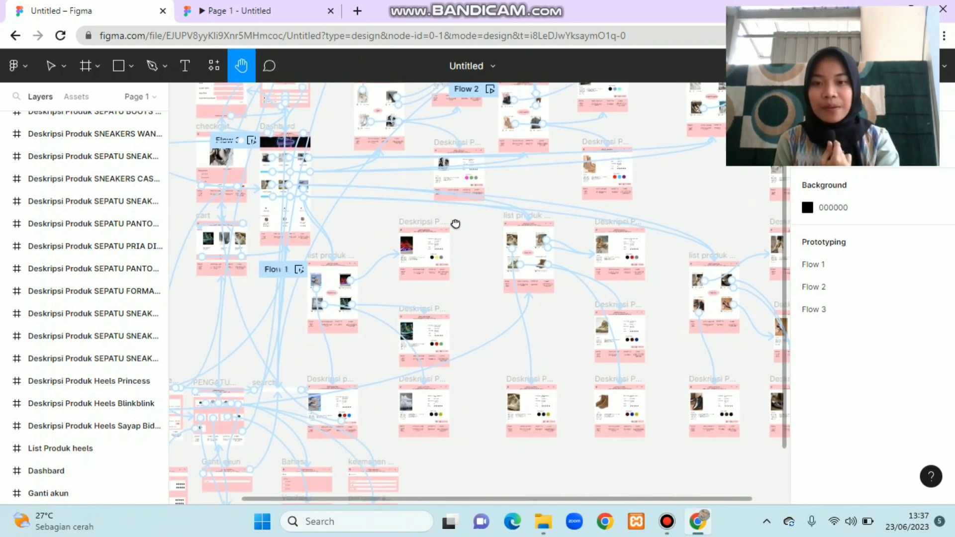
Review the prototype connections around the "Riwayat pesanan", "PENGATURAN" and "search" frames and the individual settings frames below them
{"action": "left_click_drag", "start_coordinate": [339, 300], "coordinate": [430, 266]}
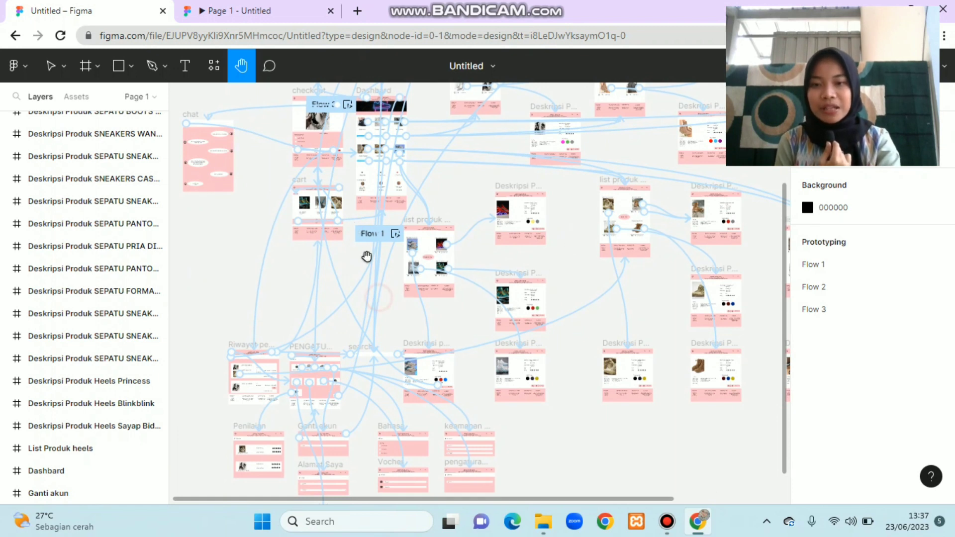
{"action": "left_click_drag", "start_coordinate": [402, 305], "coordinate": [366, 354]}
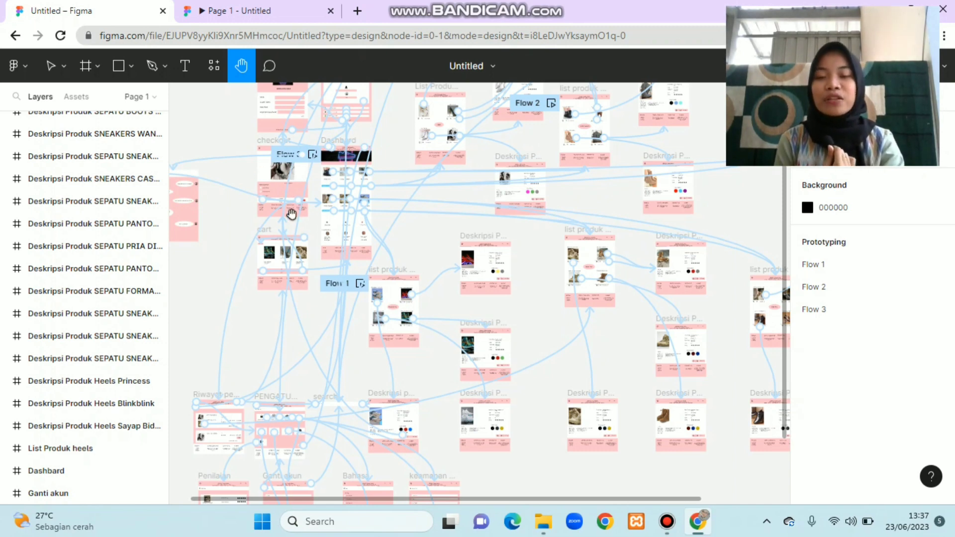
{"action": "left_click_drag", "start_coordinate": [251, 339], "coordinate": [284, 191]}
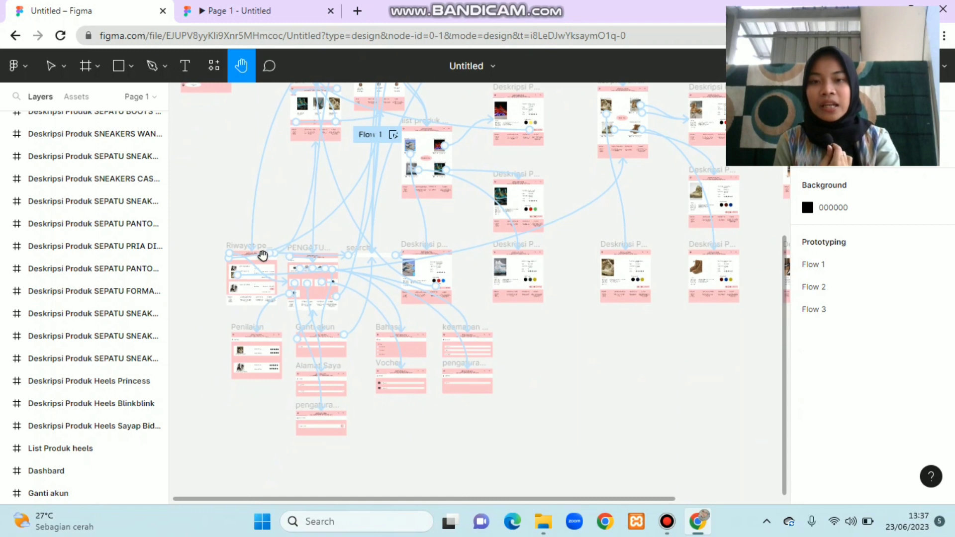
{"action": "left_click_drag", "start_coordinate": [260, 256], "coordinate": [250, 280]}
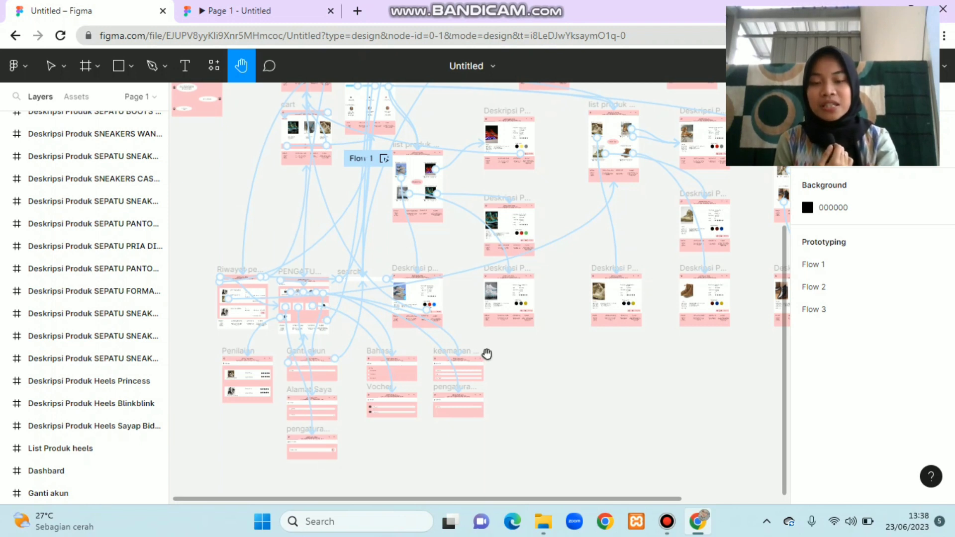
{"action": "scroll", "coordinate": [487, 354], "scroll_direction": "right", "scroll_amount": 2}
{"action": "scroll", "coordinate": [299, 284], "scroll_direction": "right", "scroll_amount": 5}
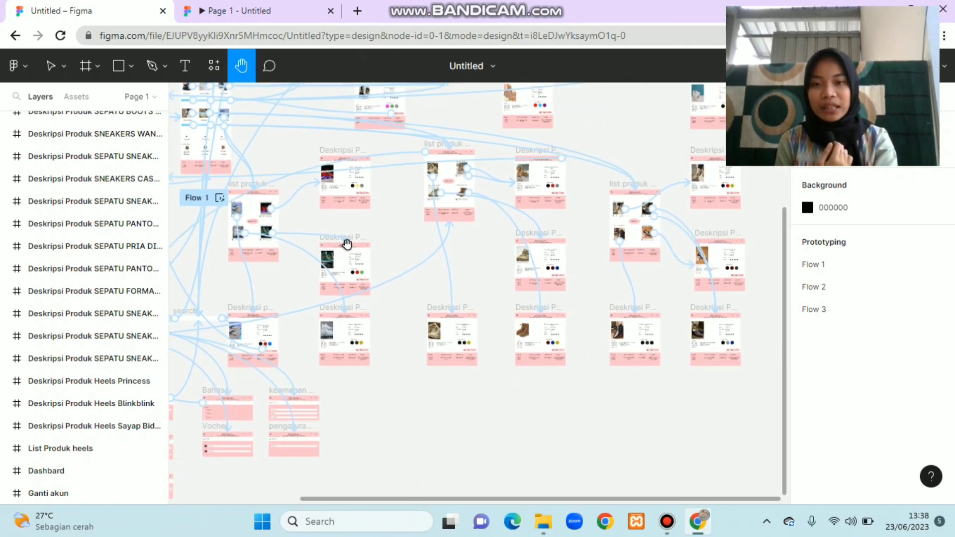
Look back over the upper product frames and the connected login, "daftar", "Dashbard" and chat frames
{"action": "scroll", "coordinate": [376, 189], "scroll_direction": "up", "scroll_amount": 3}
{"action": "scroll", "coordinate": [376, 189], "scroll_direction": "left", "scroll_amount": 2}
{"action": "scroll", "coordinate": [387, 223], "scroll_direction": "up", "scroll_amount": 2}
{"action": "scroll", "coordinate": [386, 224], "scroll_direction": "right", "scroll_amount": 1}
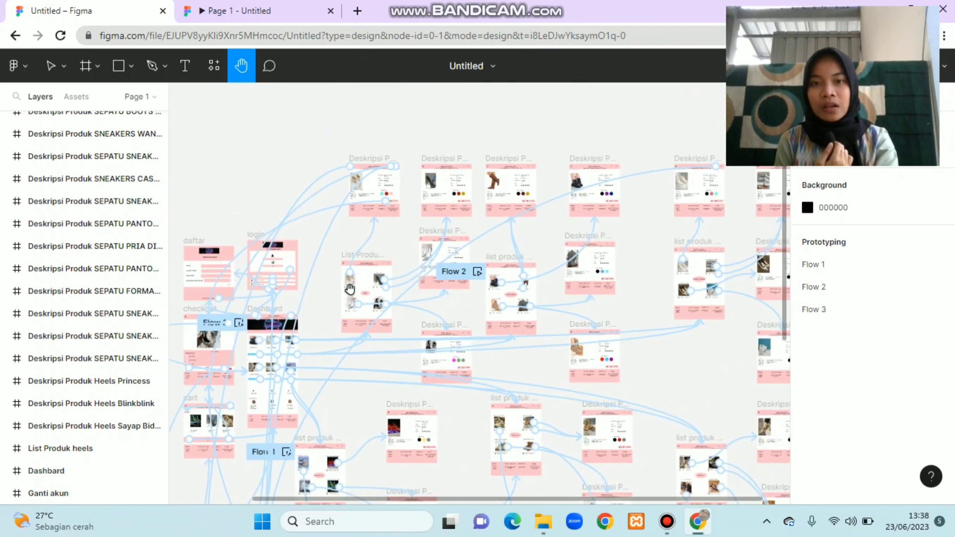
{"action": "left_click_drag", "start_coordinate": [282, 196], "coordinate": [539, 141]}
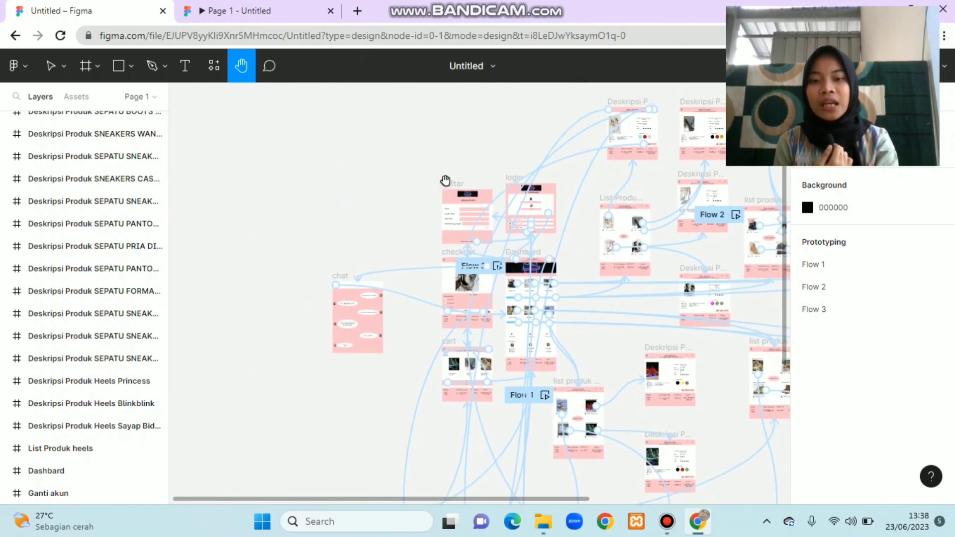
Switch to the prototype preview of Flow 1, open the settings page from the dashboard and return to the dashboard
{"action": "left_click", "coordinate": [267, 15]}
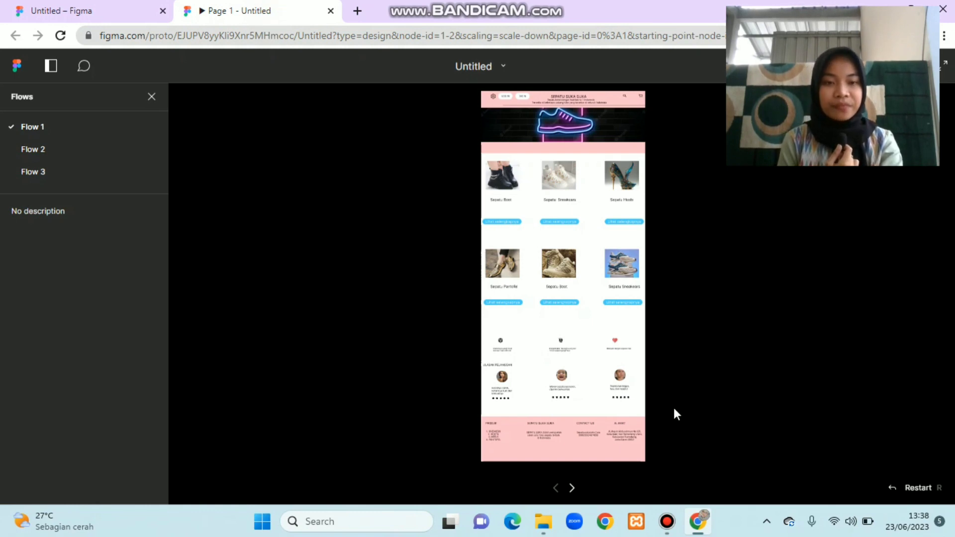
{"action": "left_click", "coordinate": [493, 98]}
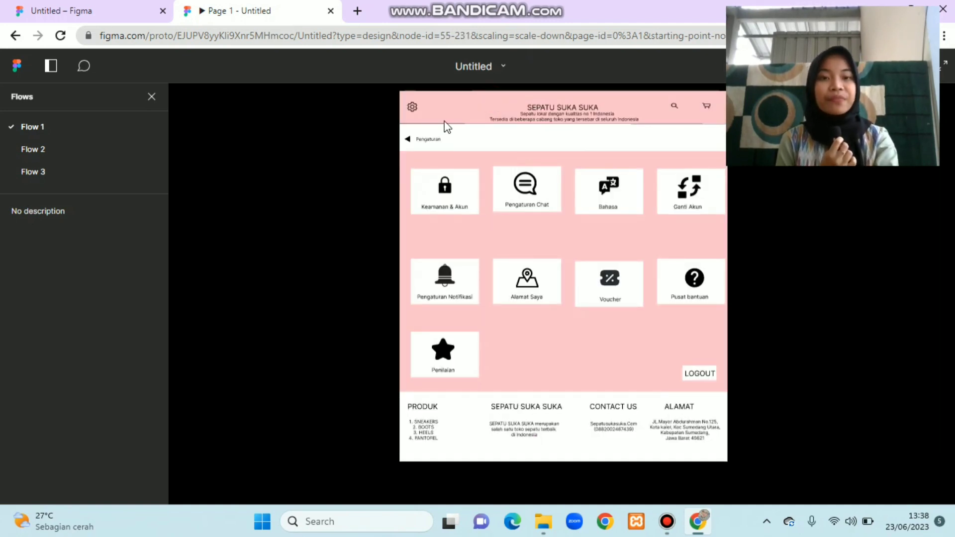
{"action": "left_click", "coordinate": [410, 140]}
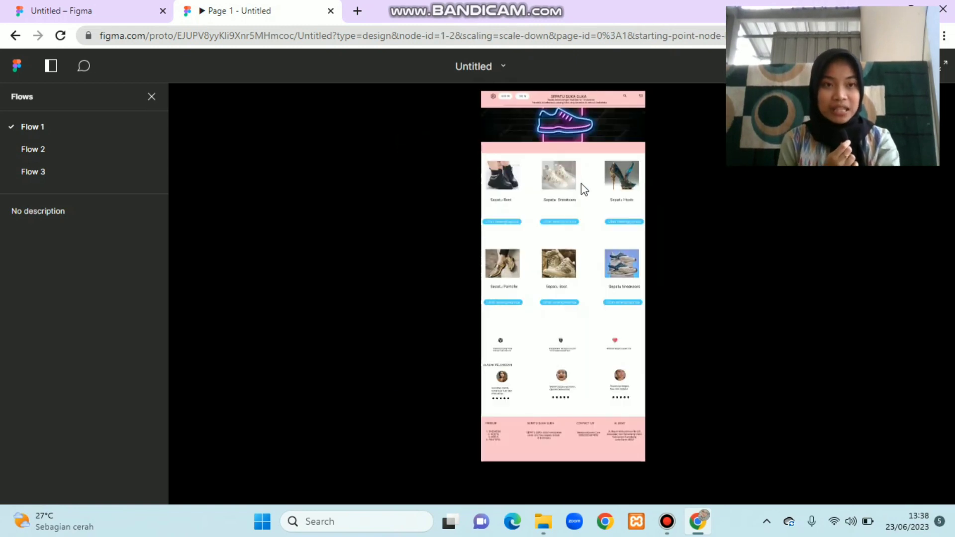
Test the login and registration pages in the prototype, finishing each with SELESAI to return to the dashboard
{"action": "left_click", "coordinate": [506, 102]}
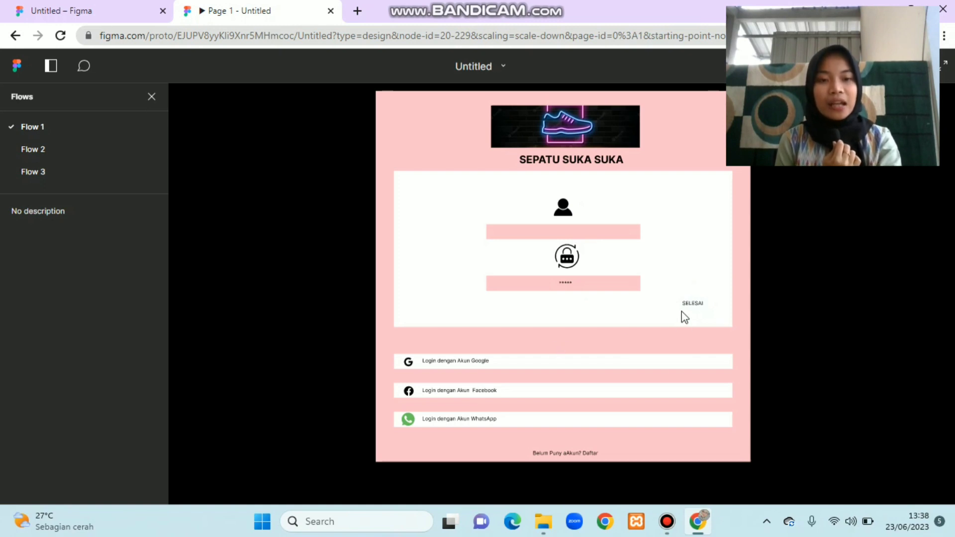
{"action": "left_click", "coordinate": [696, 312]}
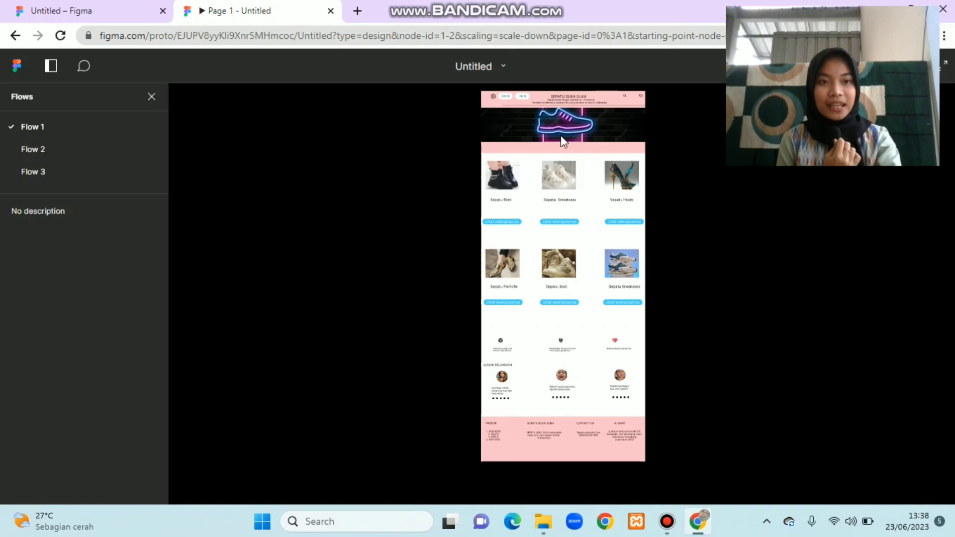
{"action": "left_click", "coordinate": [525, 96]}
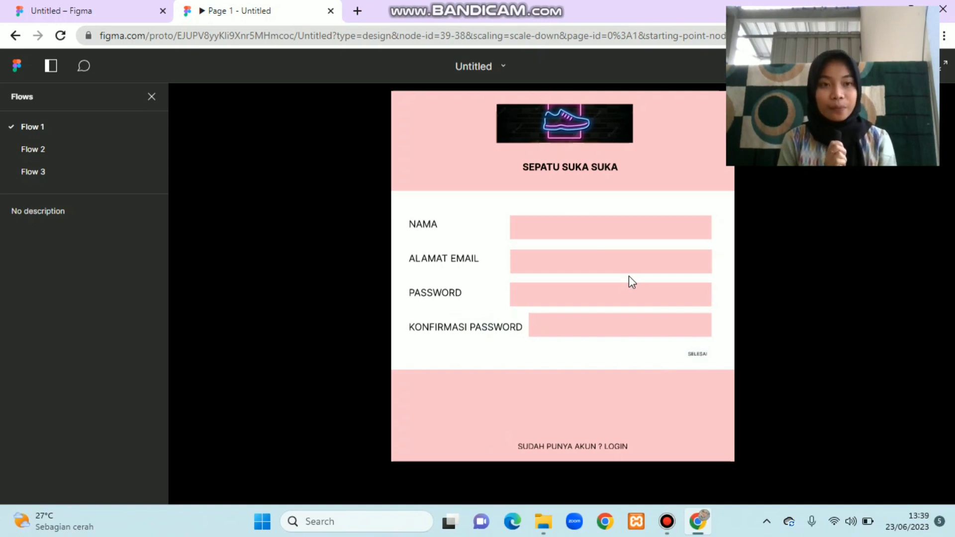
{"action": "left_click", "coordinate": [700, 357]}
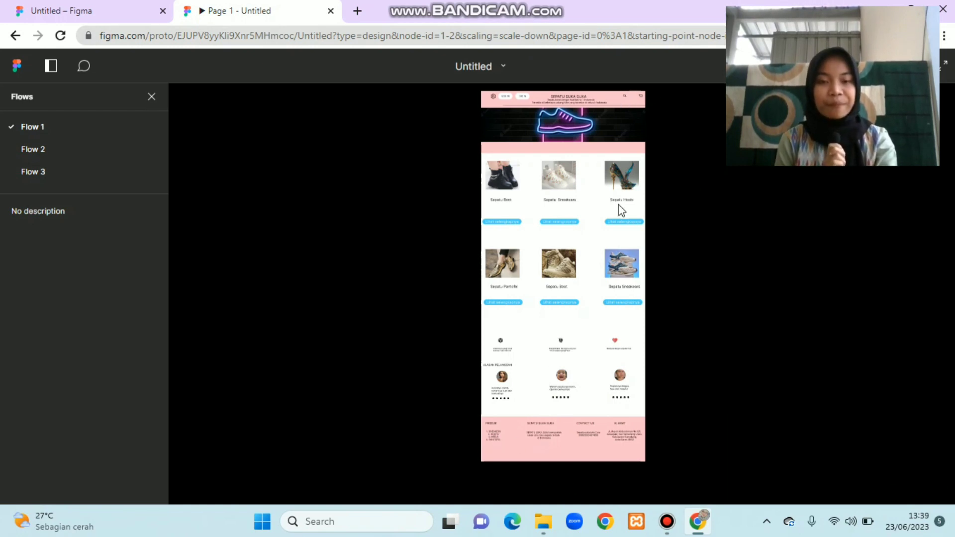
Test the prototype's search and cart pages, going back to the dashboard from the cart by way of the settings page
{"action": "left_click", "coordinate": [625, 97]}
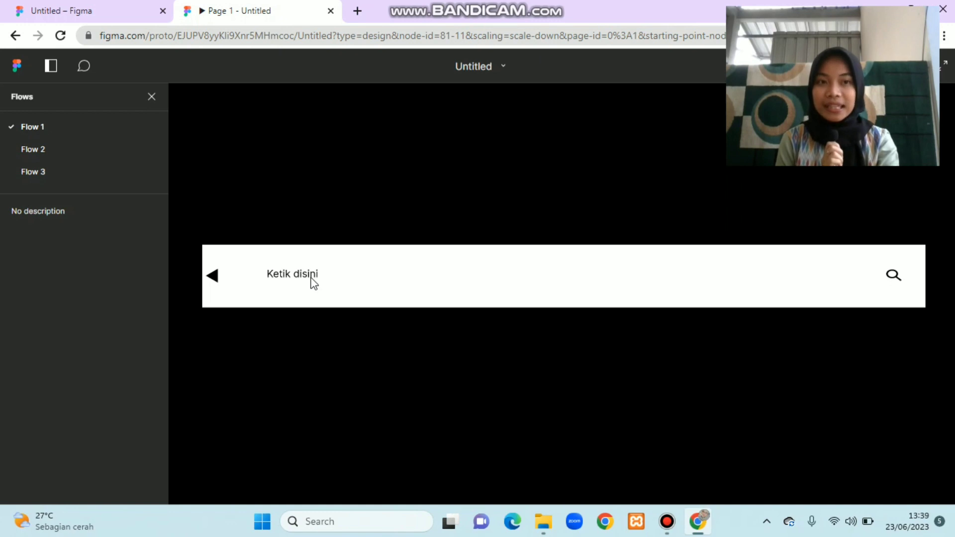
{"action": "left_click", "coordinate": [214, 279]}
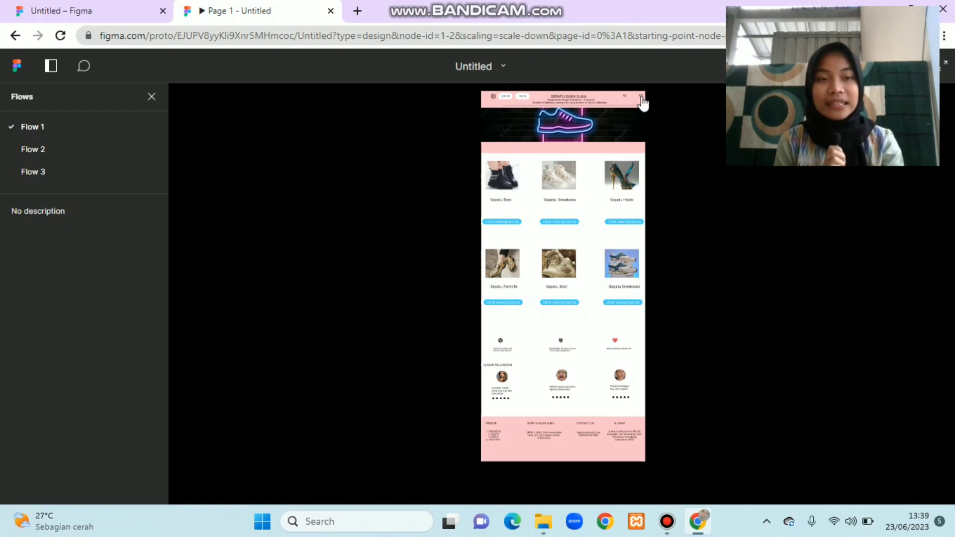
{"action": "left_click", "coordinate": [642, 99]}
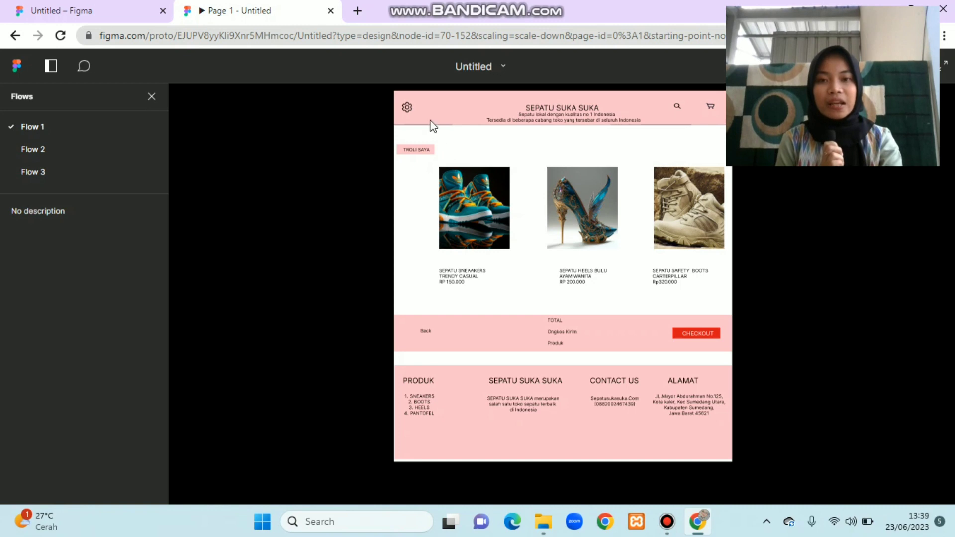
{"action": "left_click", "coordinate": [416, 147]}
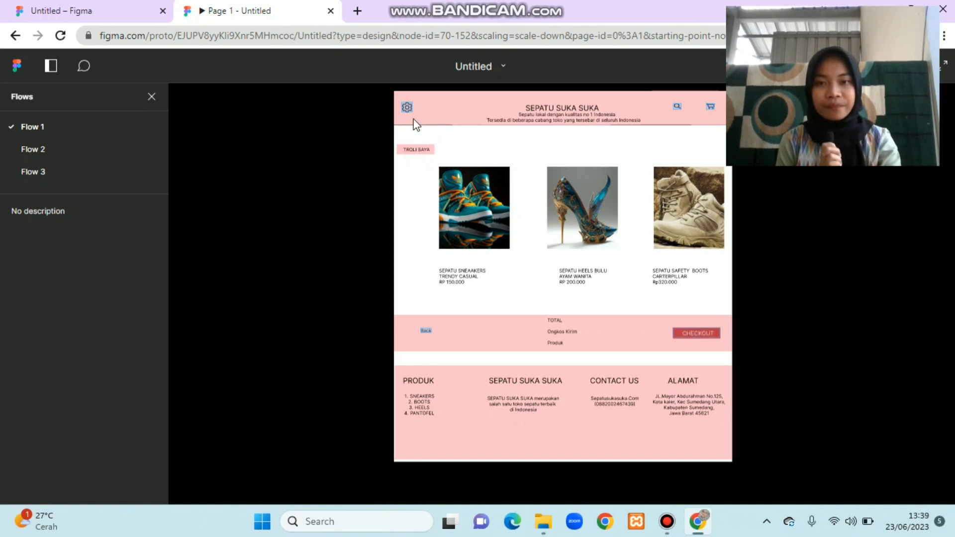
{"action": "left_click", "coordinate": [406, 113]}
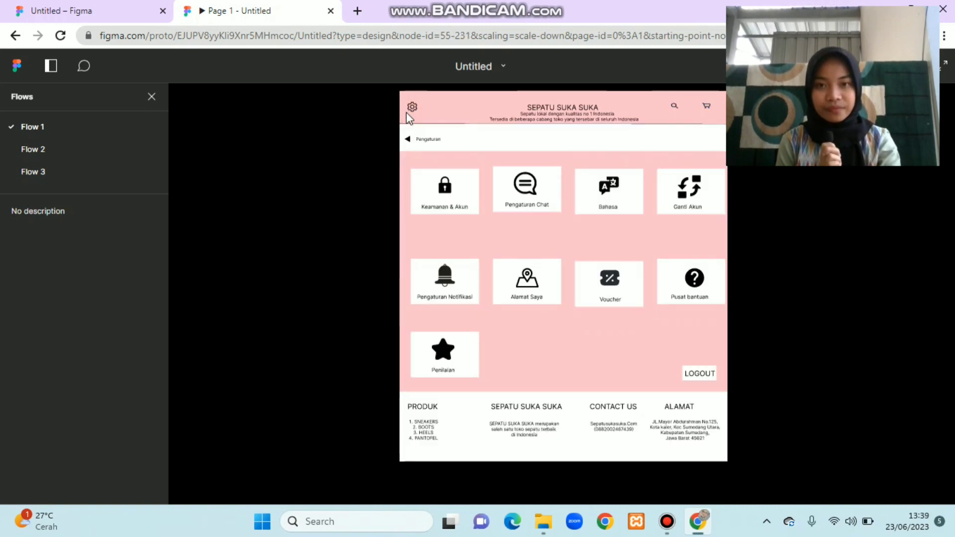
{"action": "left_click", "coordinate": [407, 142]}
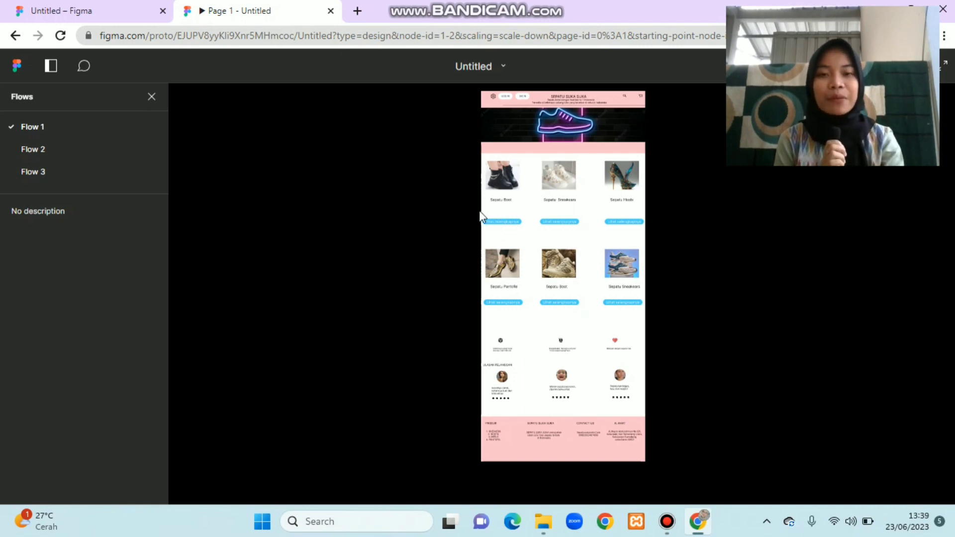
Open the Heels category from the prototype dashboard, view the Heels Princess product page and proceed with BELI DISINI
{"action": "left_click", "coordinate": [625, 224]}
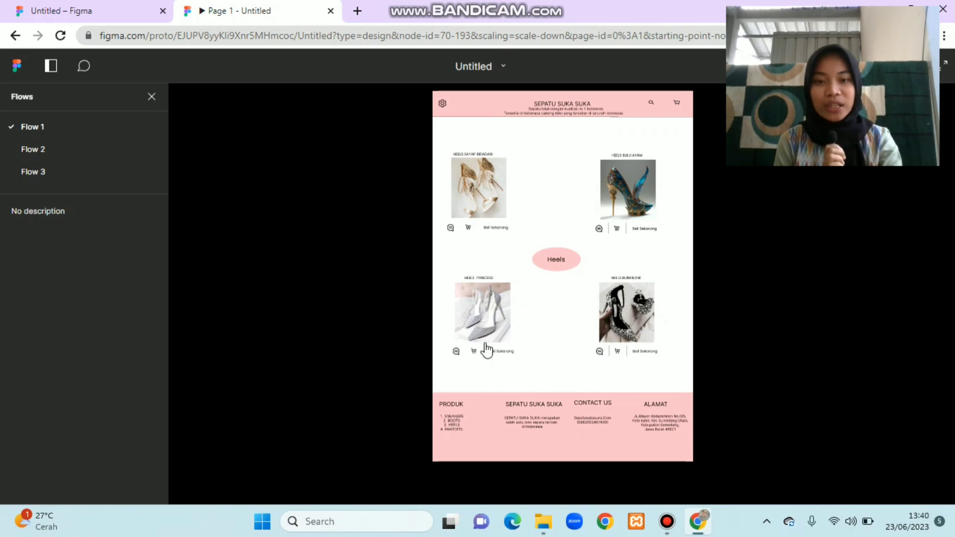
{"action": "left_click", "coordinate": [480, 328]}
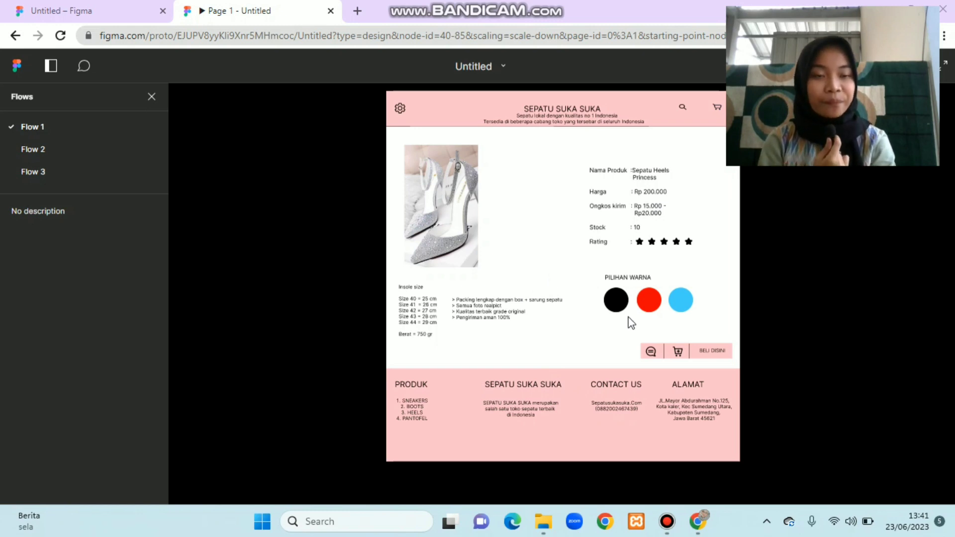
{"action": "left_click", "coordinate": [701, 362]}
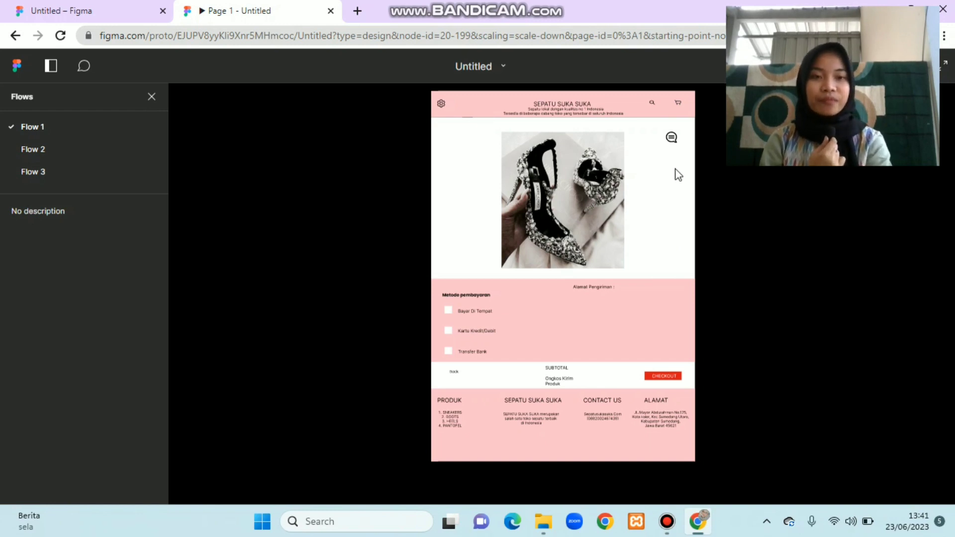
Test the payment page's chat and CHECKOUT links, finishing with Nilai on the first order in Riwayat Pesanan
{"action": "left_click", "coordinate": [672, 138]}
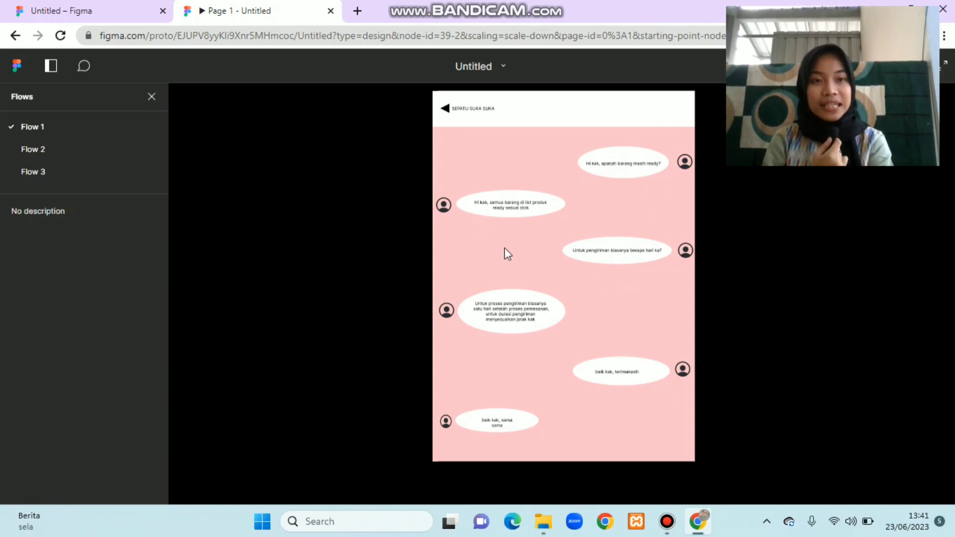
{"action": "left_click", "coordinate": [447, 114]}
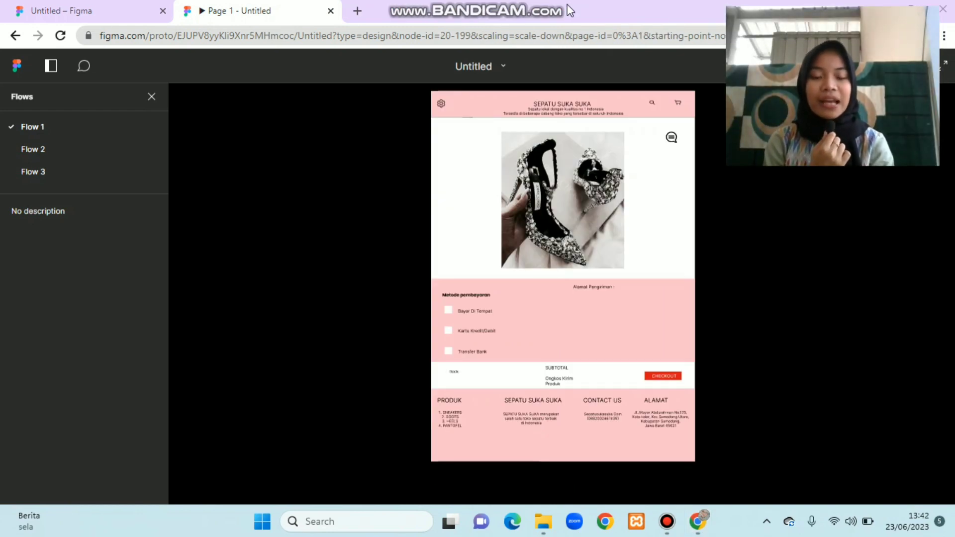
{"action": "left_click", "coordinate": [661, 377]}
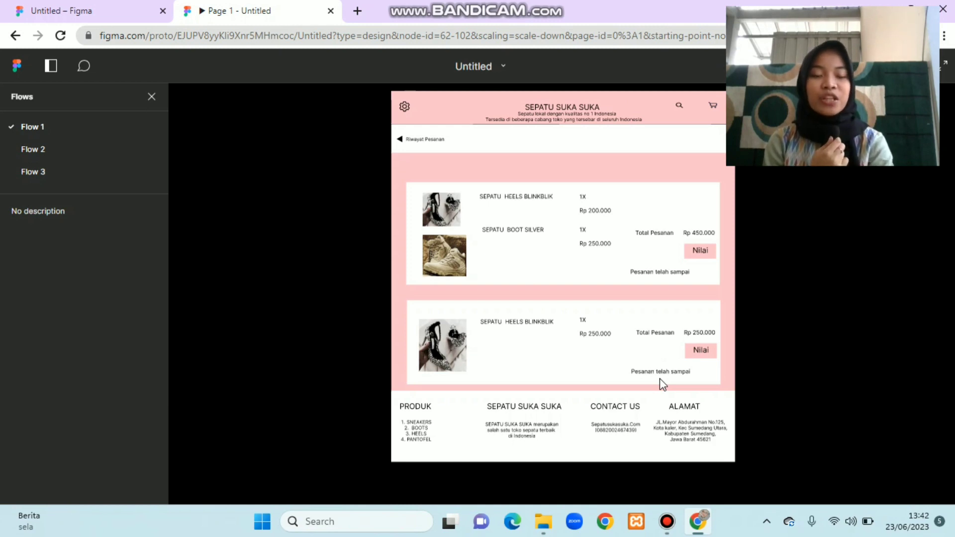
{"action": "left_click", "coordinate": [695, 249]}
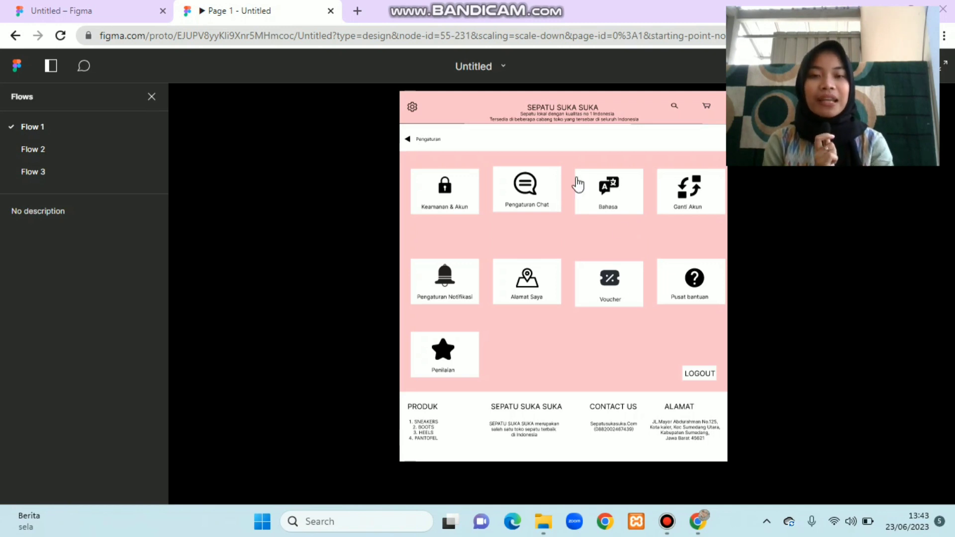
Test the Keamanan & Akun and Pengaturan Chat pages from the prototype's settings, returning to Pengaturan after each
{"action": "left_click", "coordinate": [444, 209]}
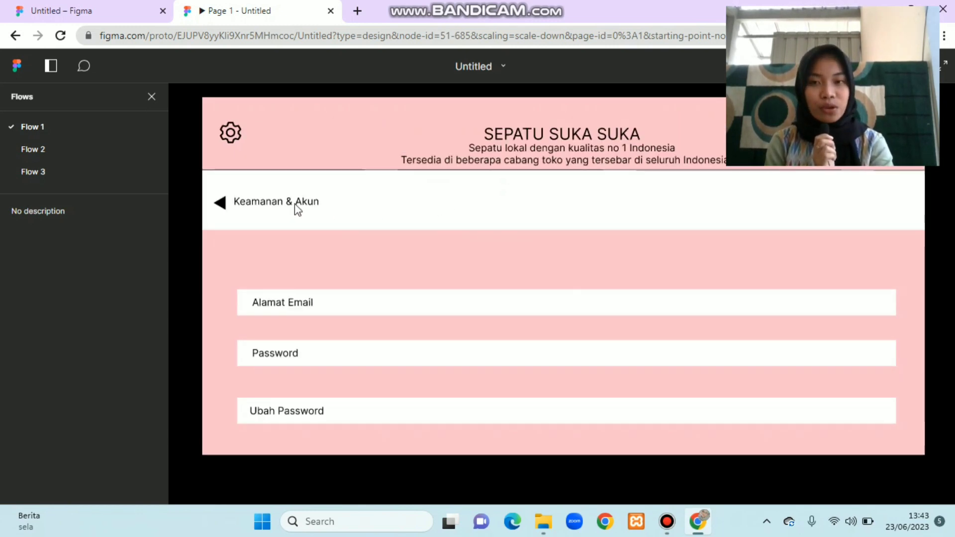
{"action": "left_click", "coordinate": [228, 135]}
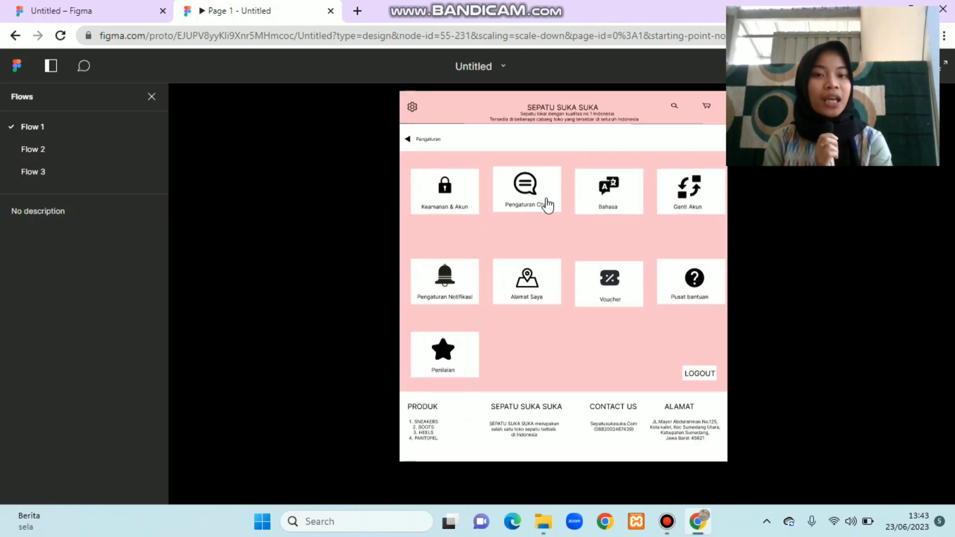
{"action": "left_click", "coordinate": [531, 197]}
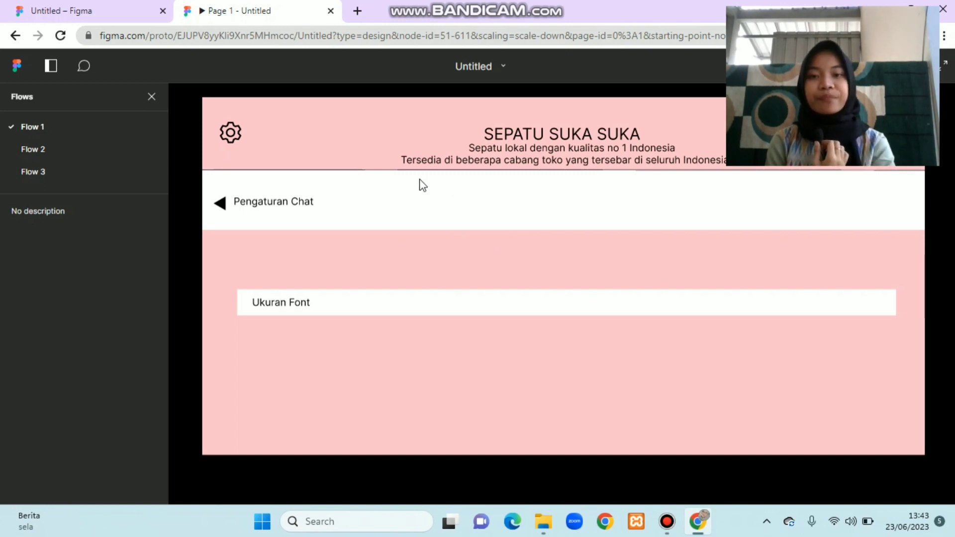
{"action": "left_click", "coordinate": [222, 138]}
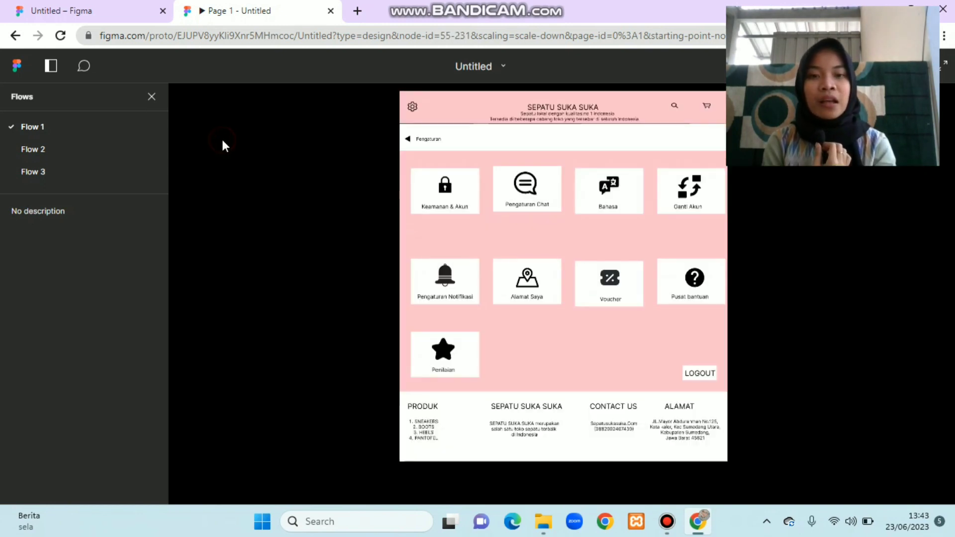
View the Bahasa and Ganti Akun settings pages in the prototype, going back to Pengaturan from each
{"action": "left_click", "coordinate": [613, 187]}
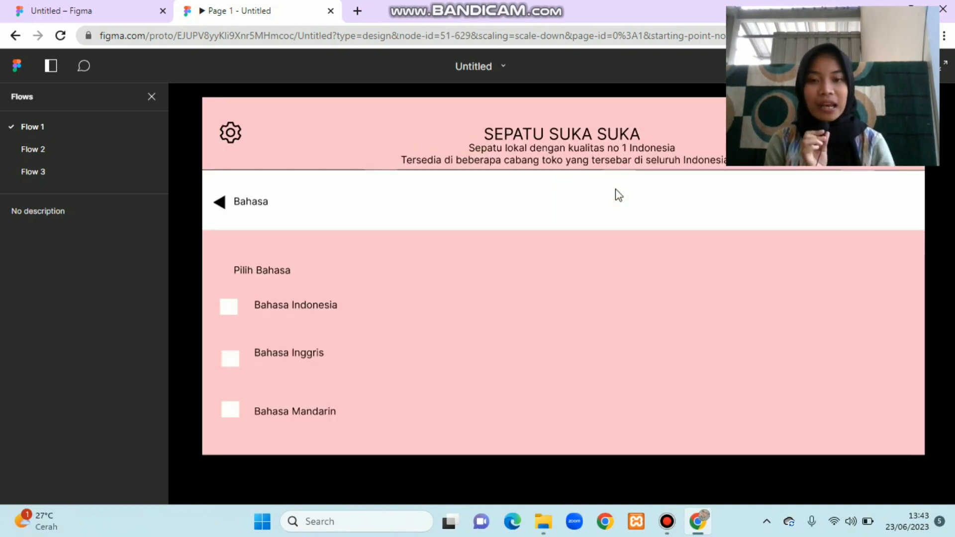
{"action": "left_click", "coordinate": [233, 138]}
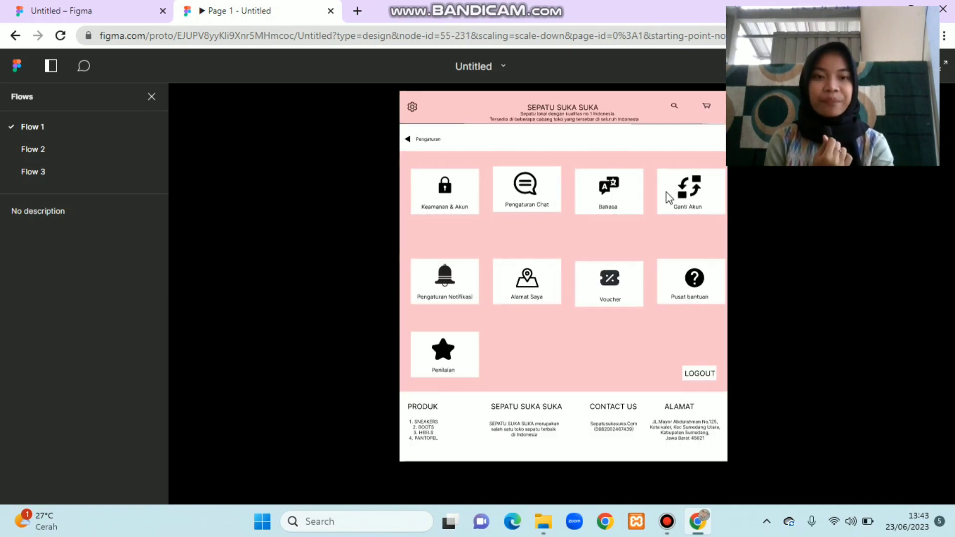
{"action": "left_click", "coordinate": [691, 199]}
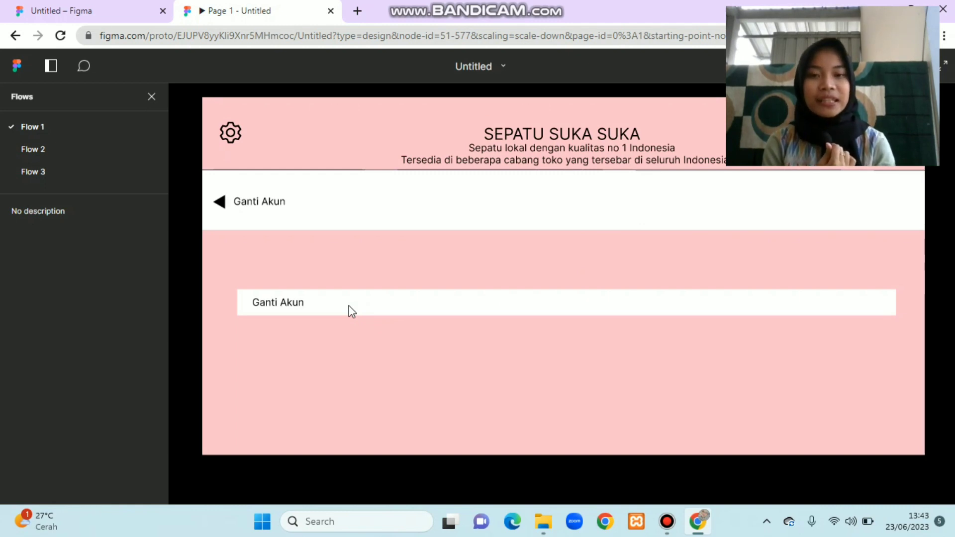
{"action": "left_click", "coordinate": [231, 137]}
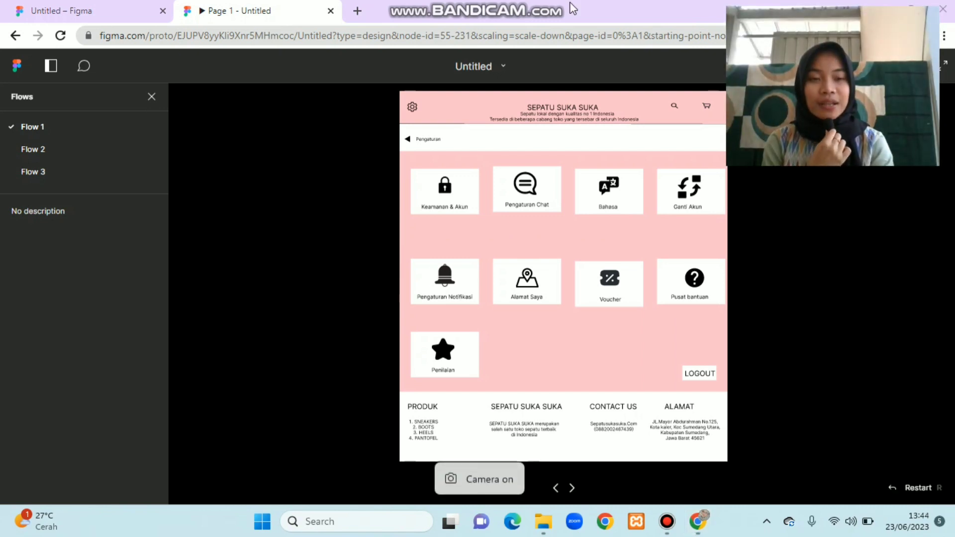
Test the Pengaturan Notifikasi and Alamat Saya pages in the prototype, returning to the settings overview after each
{"action": "left_click", "coordinate": [446, 283]}
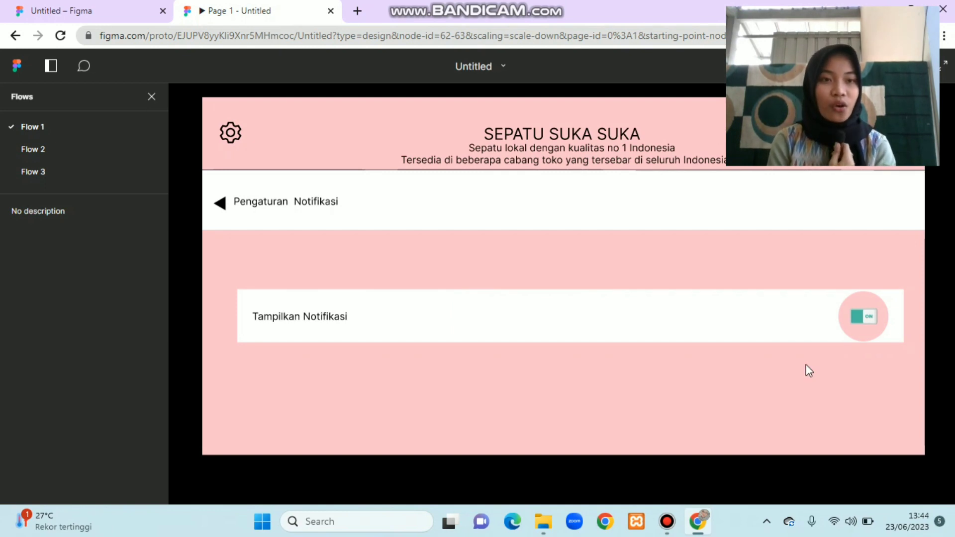
{"action": "left_click", "coordinate": [245, 132]}
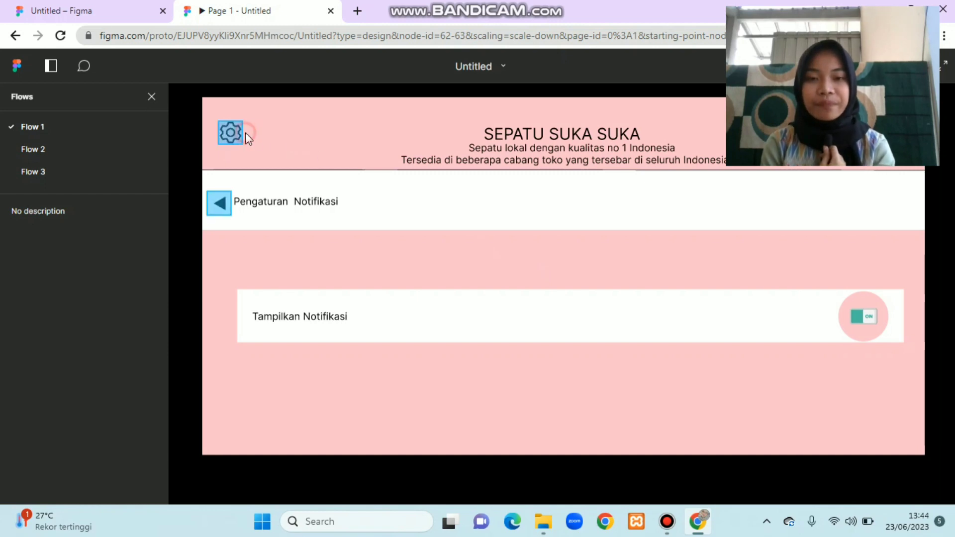
{"action": "left_click", "coordinate": [241, 133]}
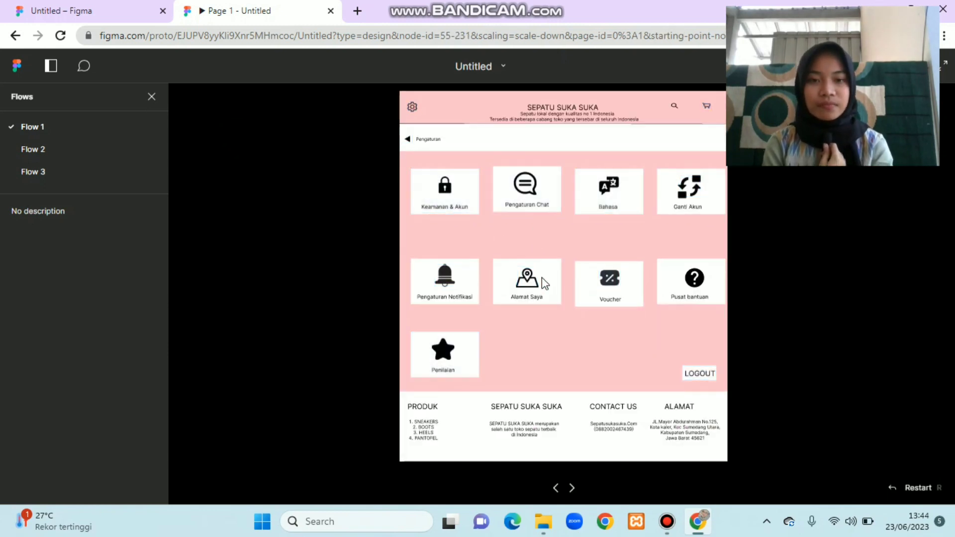
{"action": "left_click", "coordinate": [529, 281]}
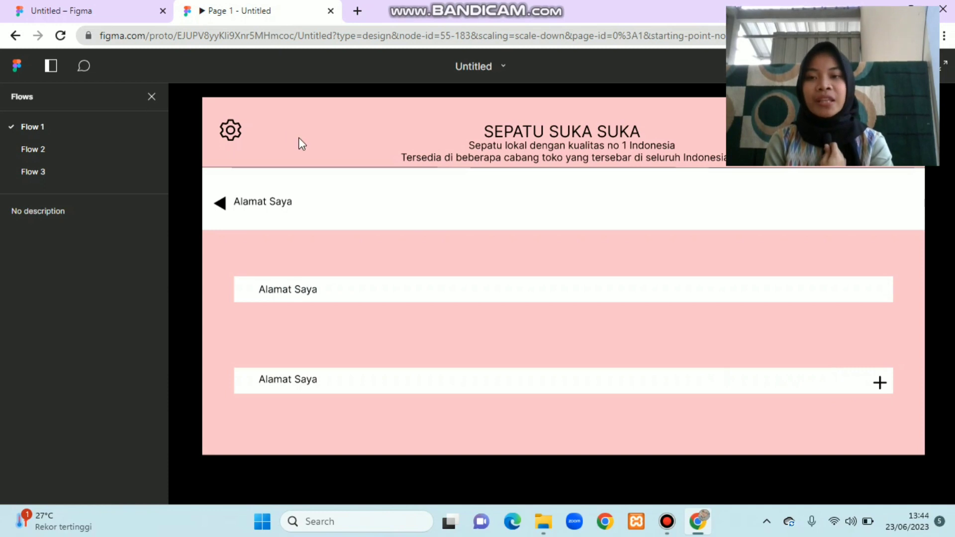
{"action": "left_click", "coordinate": [234, 132]}
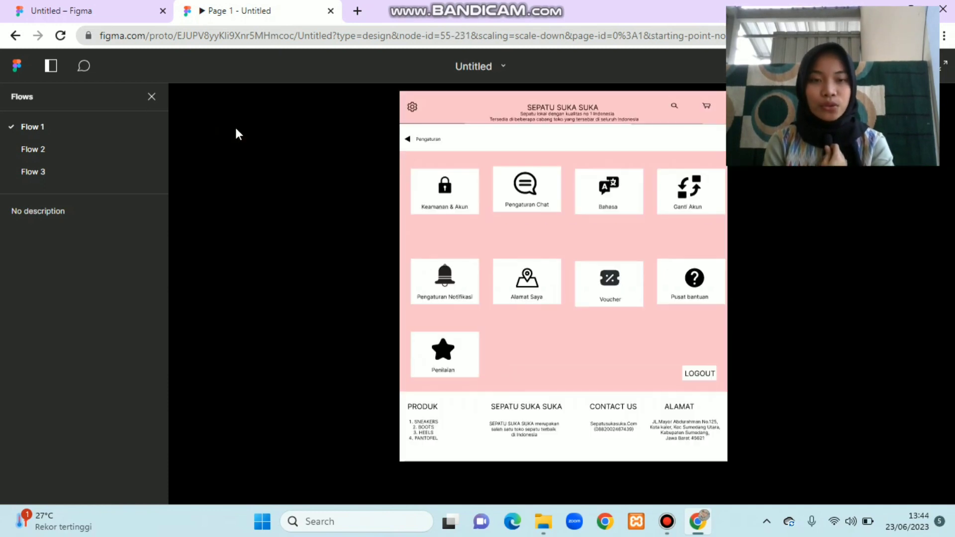
View the Voucher and Penilaian pages in the prototype, using the settings link on each to go back
{"action": "left_click", "coordinate": [612, 288]}
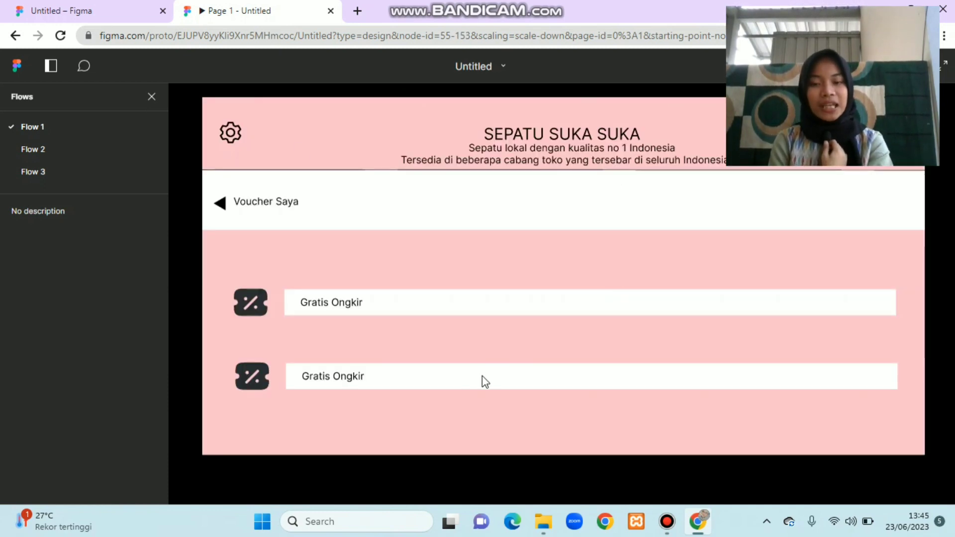
{"action": "left_click", "coordinate": [230, 131]}
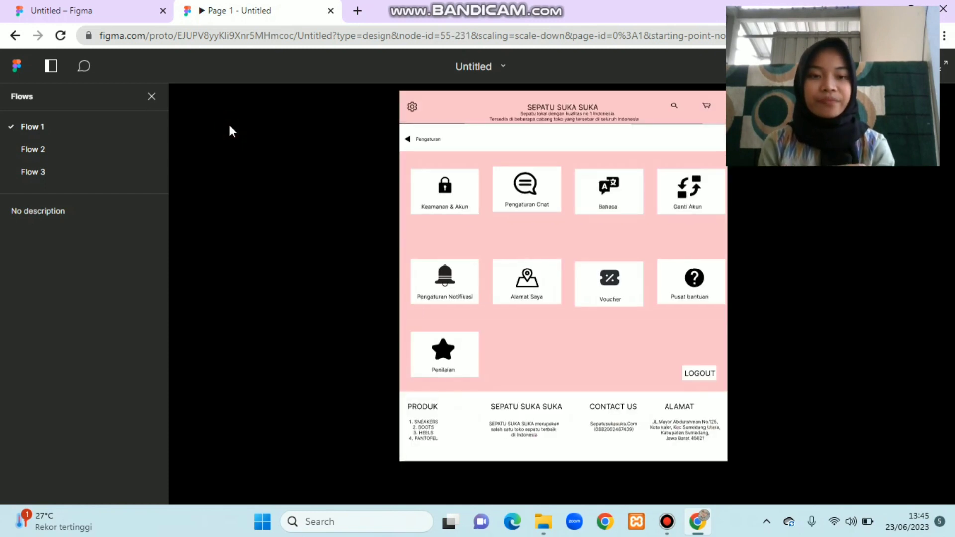
{"action": "left_click", "coordinate": [442, 359]}
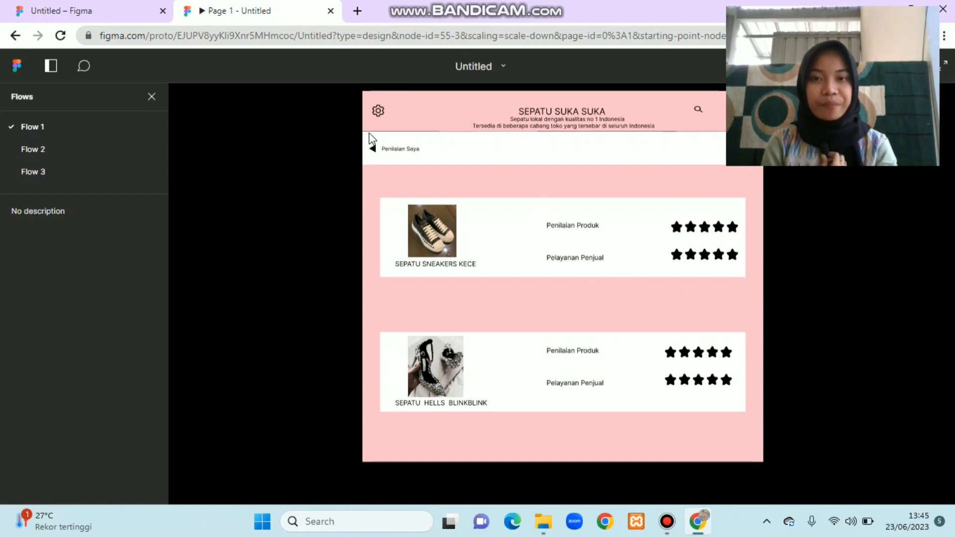
{"action": "left_click", "coordinate": [378, 111]}
{"action": "left_click", "coordinate": [379, 111]}
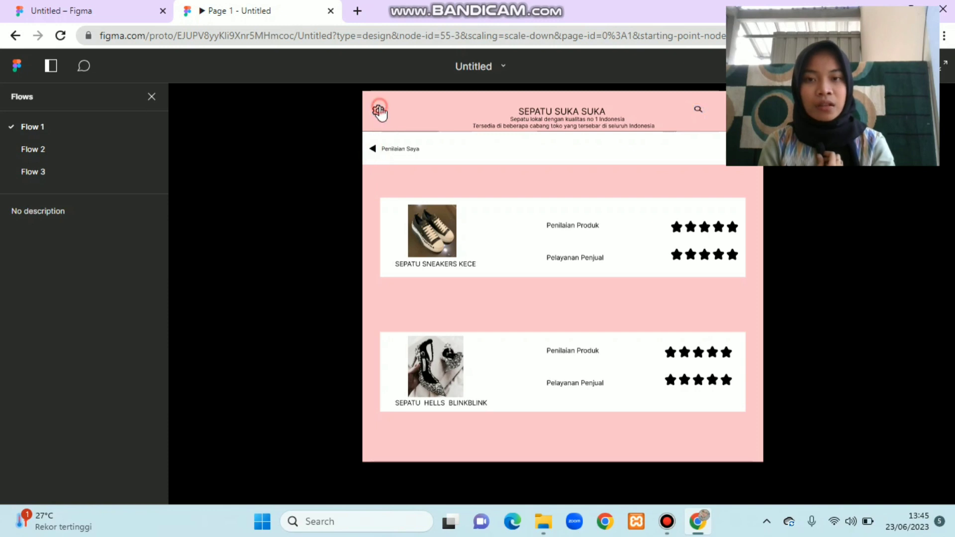